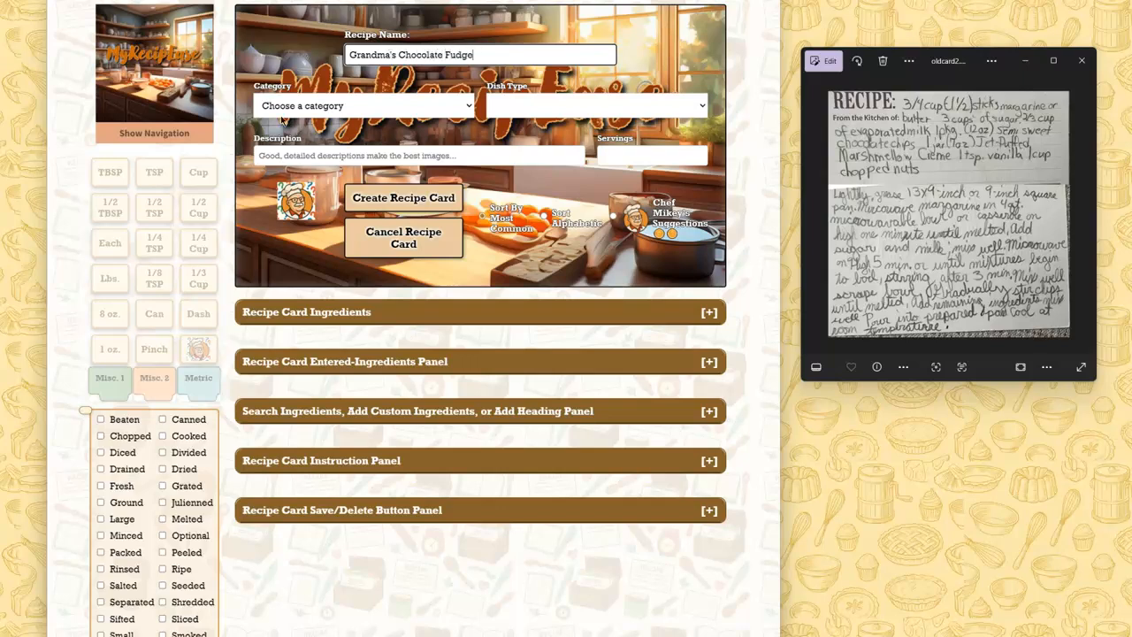
- Set the recipe's category to Desserts and its dish type to Cookies/Candy
click(327, 107)
click(338, 213)
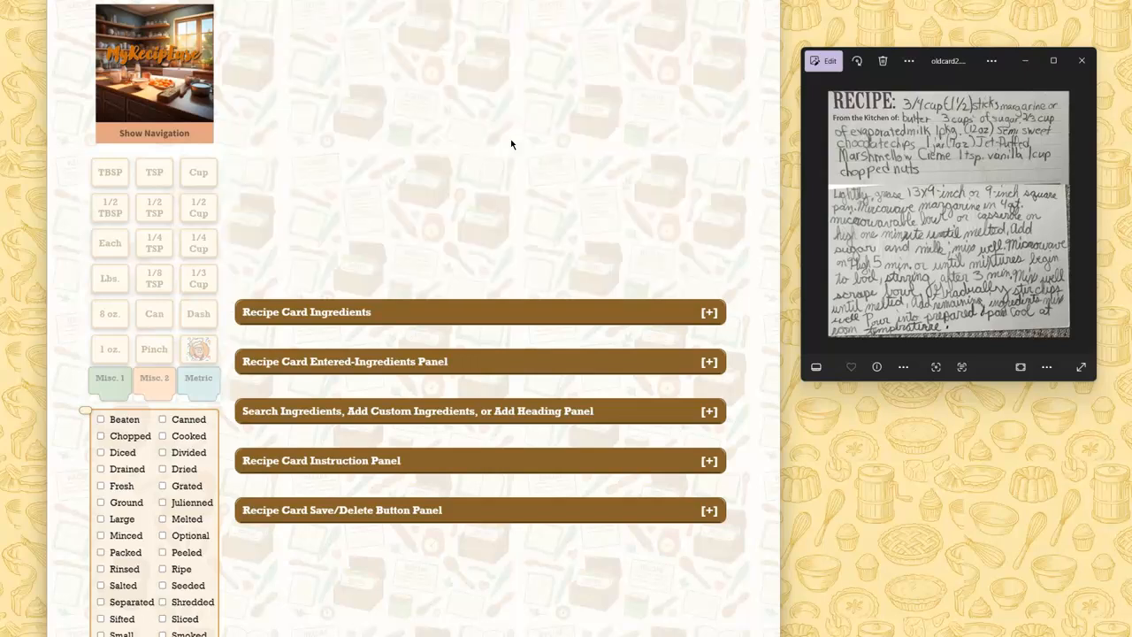
click(539, 106)
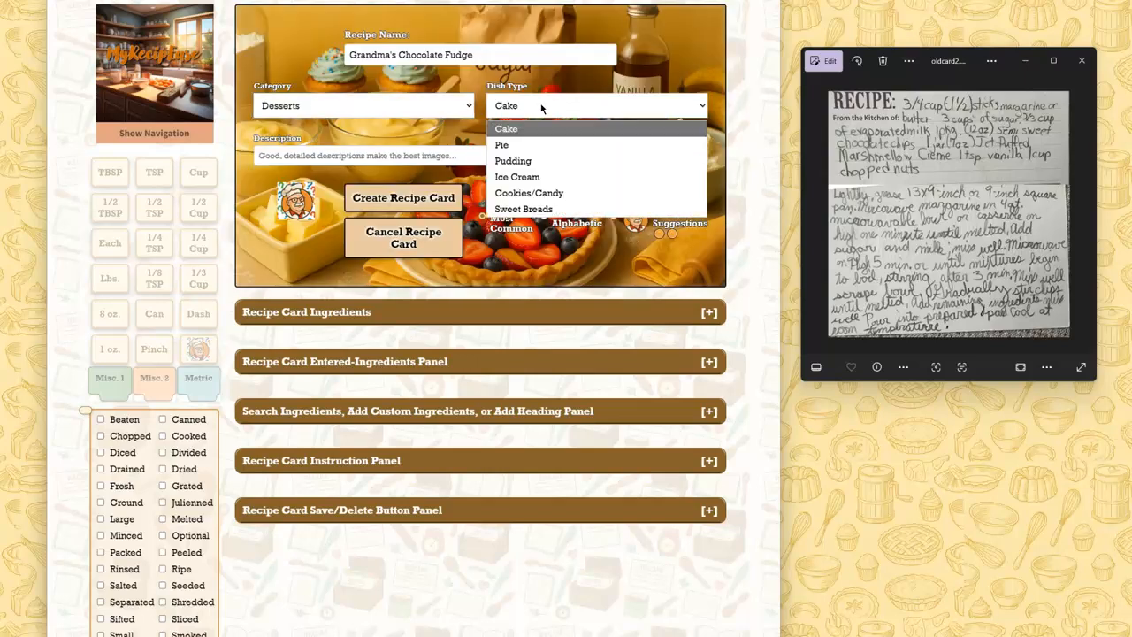
click(579, 193)
- Create the recipe card with description "Holidays wouldn's be the same without this chocolatey fudgey delight." and 12 servings
click(417, 154)
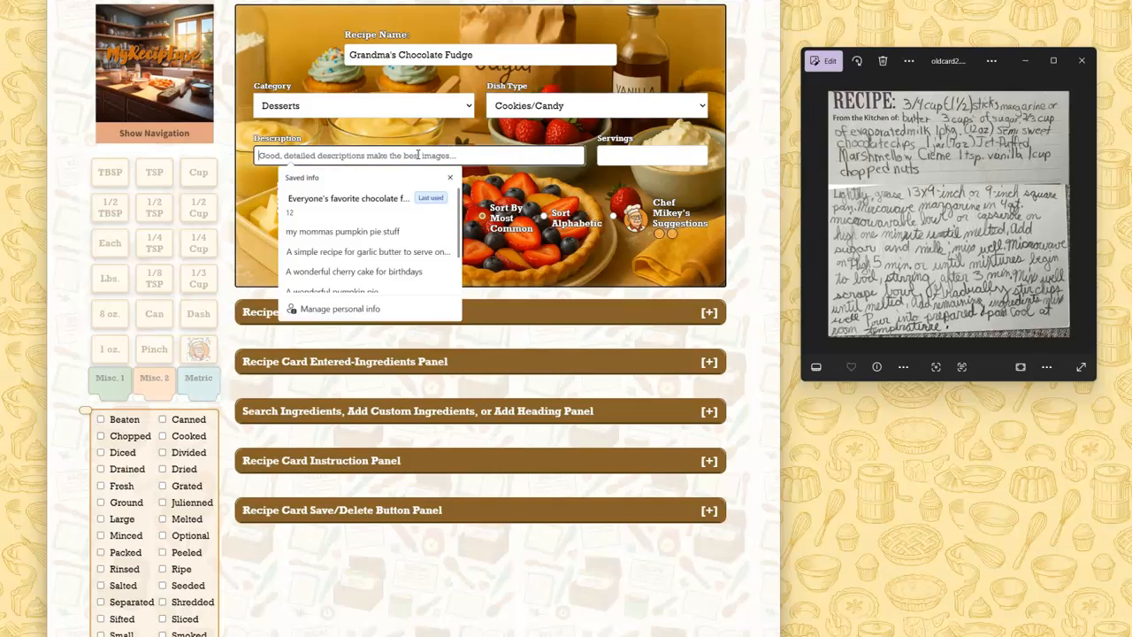
text(H)
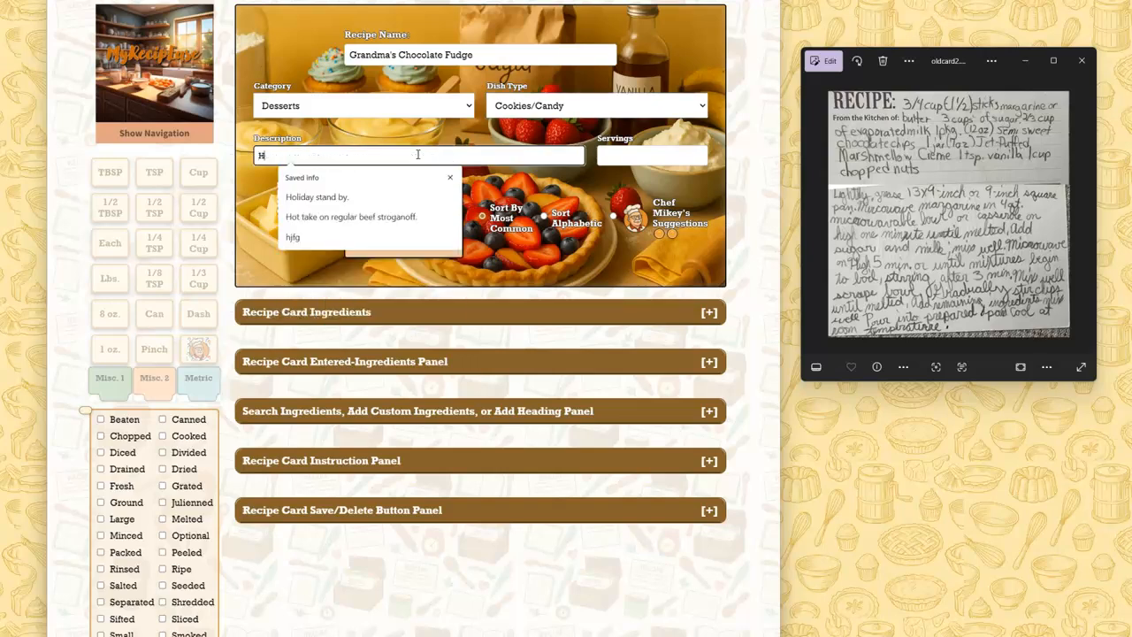
text(olidays wouldn't be the same without this chocolatey fudgey delight!)
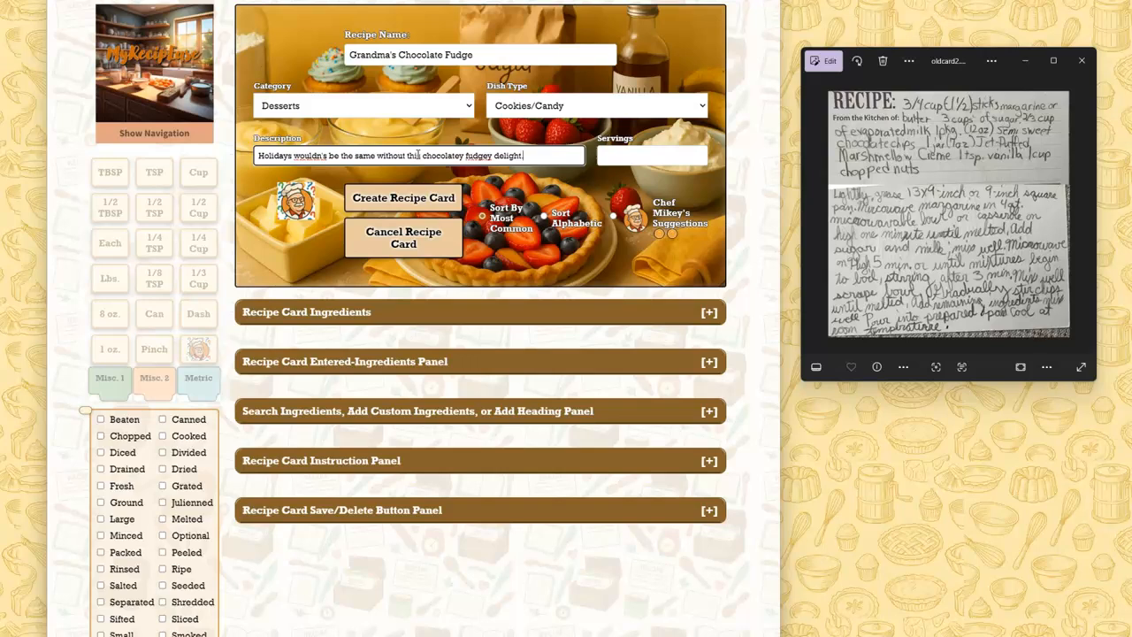
key(Tab)
text(12)
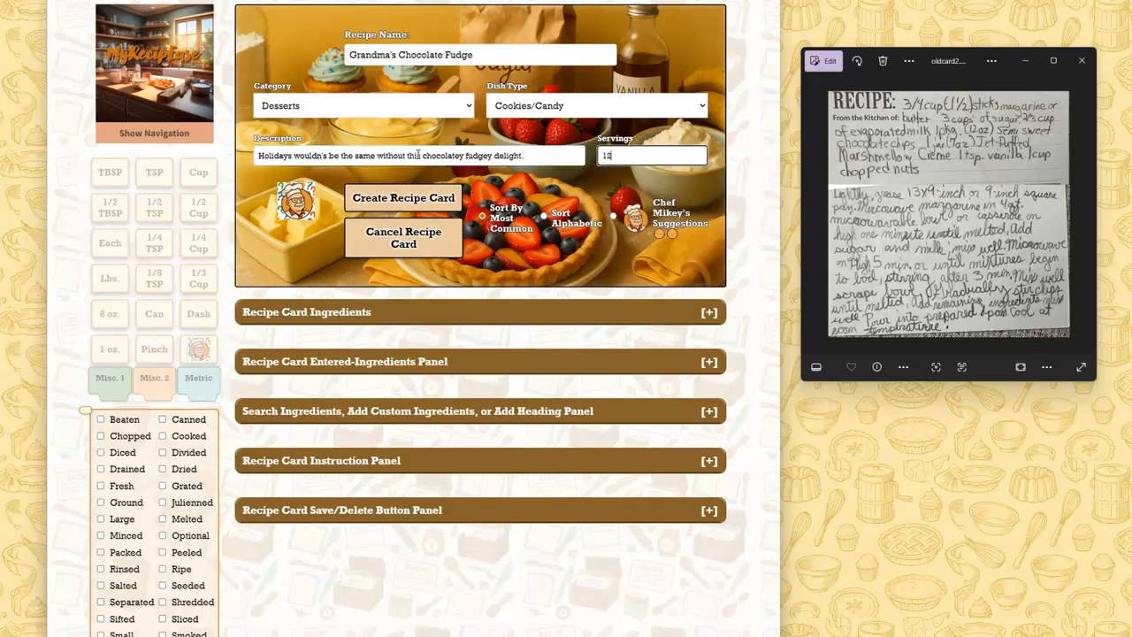
click(388, 199)
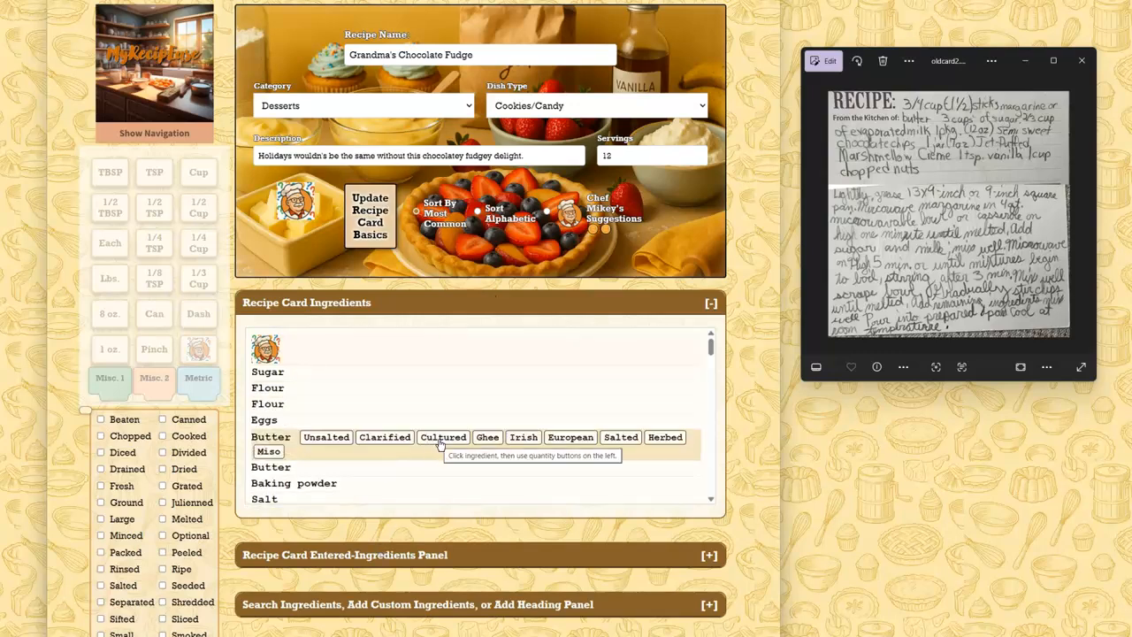
- Add 3/4 cup of Unsalted Butter to the recipe card's ingredients
mouse_move(427, 408)
mouse_move(397, 440)
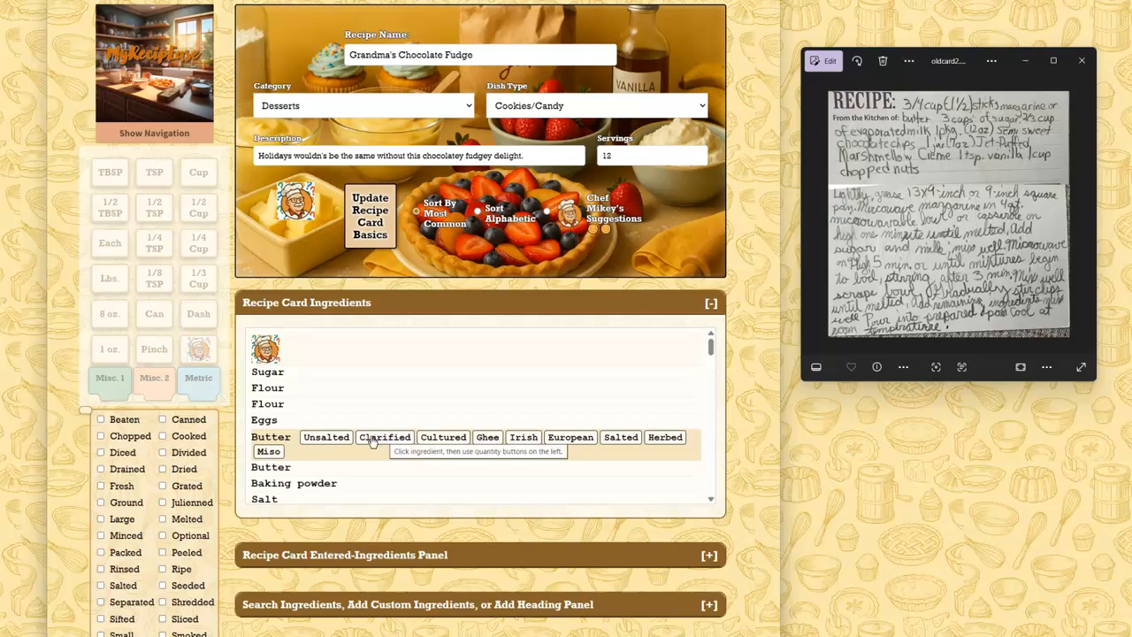
click(327, 437)
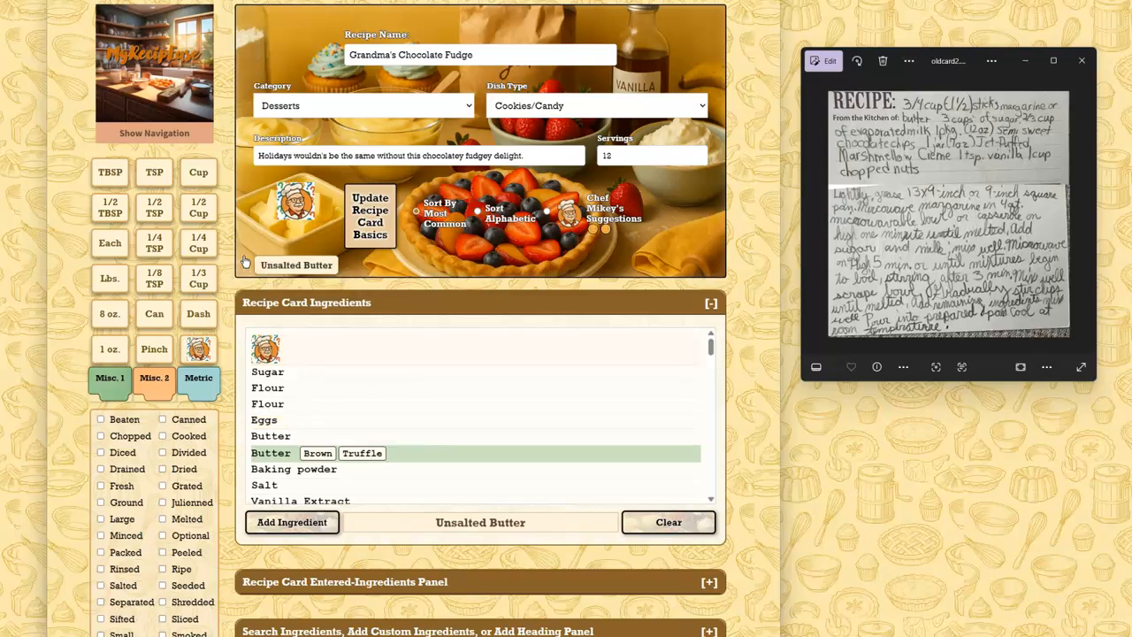
click(199, 209)
click(196, 244)
click(292, 521)
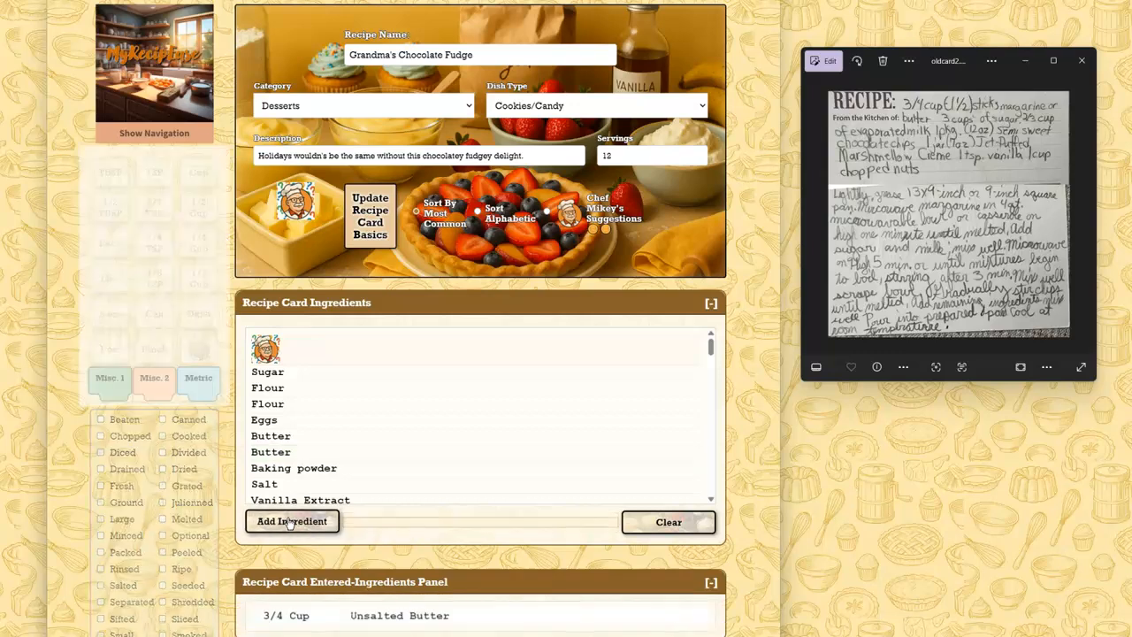
- Add 3 cups of Granulated Sugar to the recipe card's ingredients
click(419, 373)
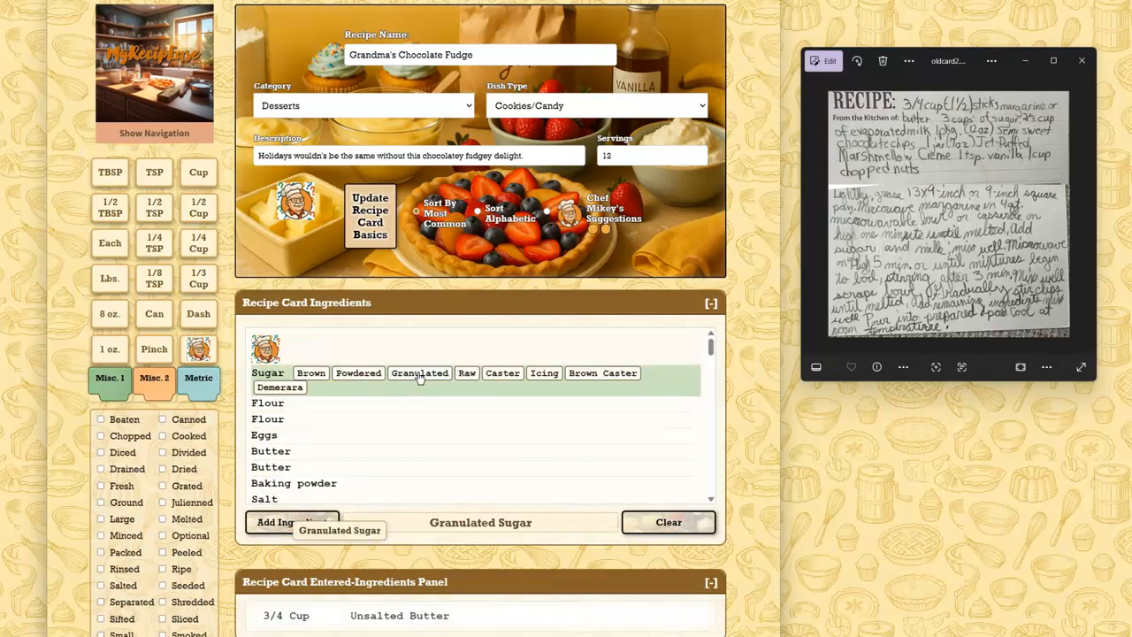
click(200, 175)
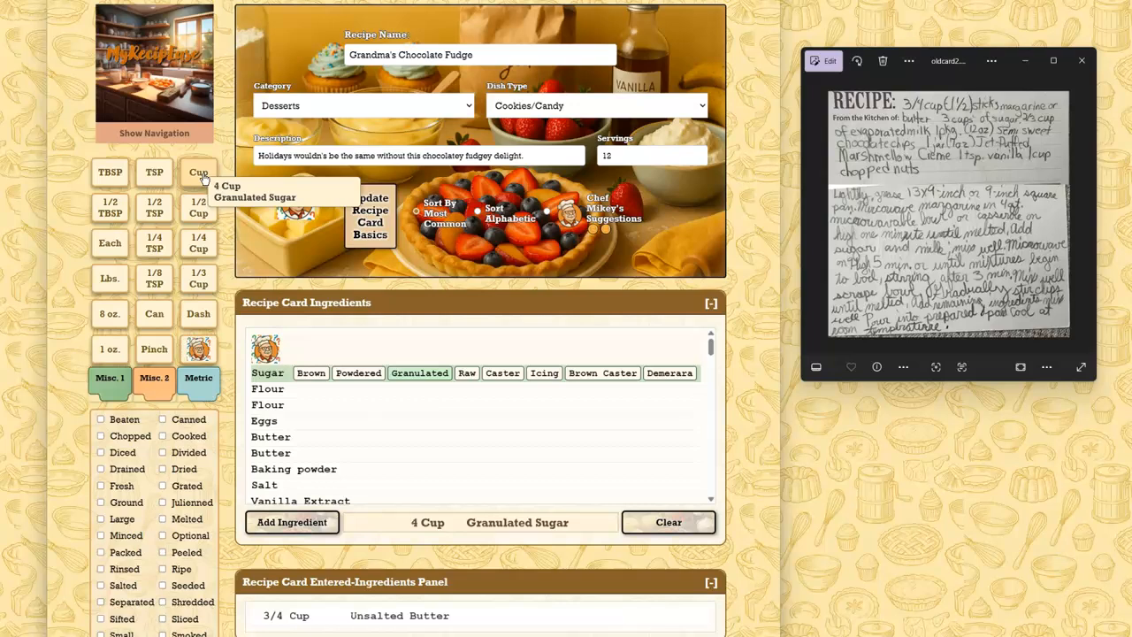
click(283, 522)
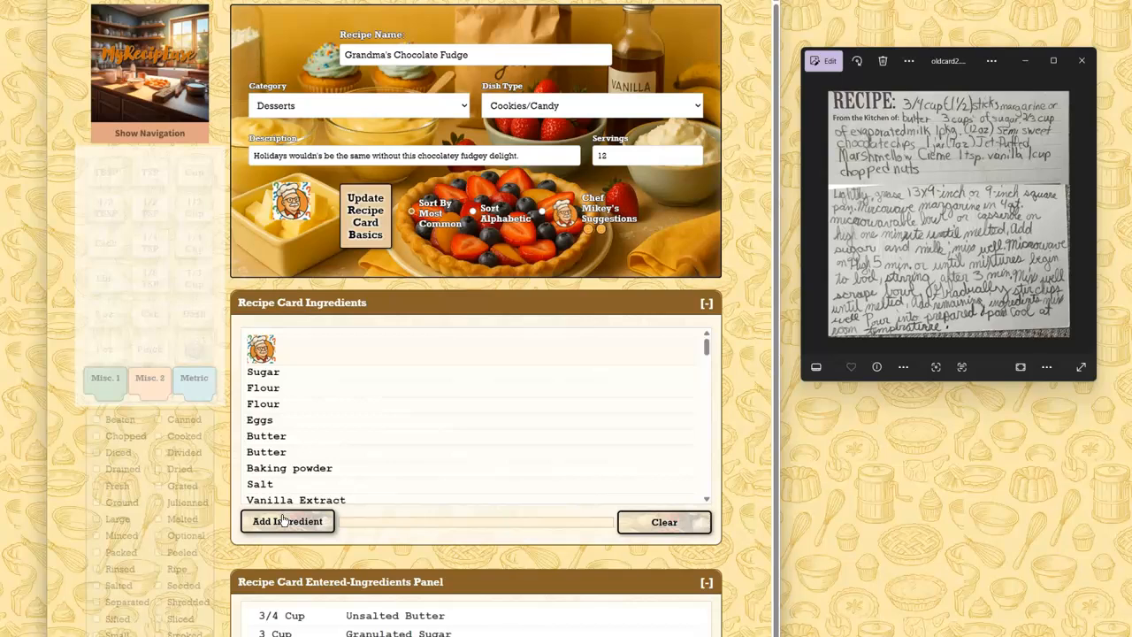
- Sort the ingredient list alphabetically and add 2/3 cup of Evaporated Milk to the recipe card
click(488, 218)
scroll(448, 397, down, 4)
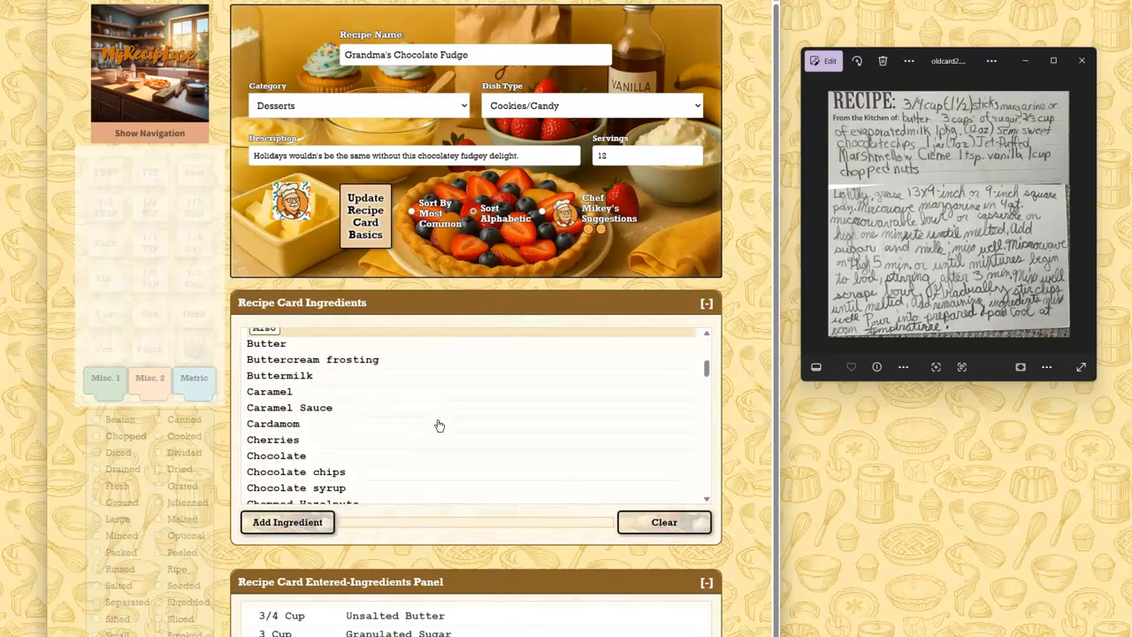
scroll(438, 428, down, 3)
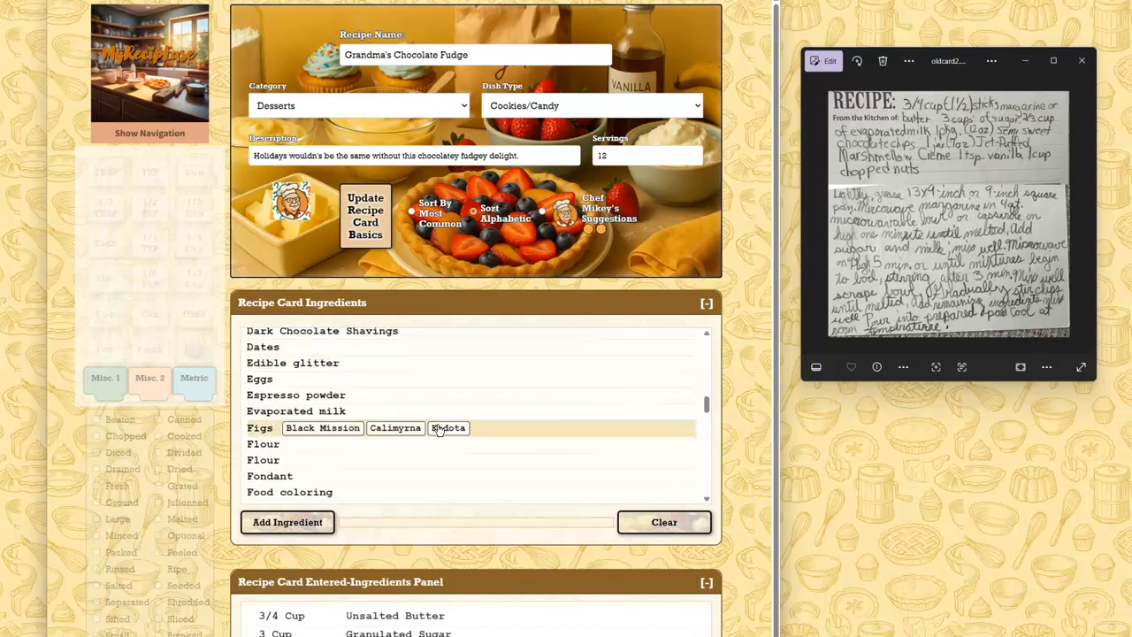
click(301, 412)
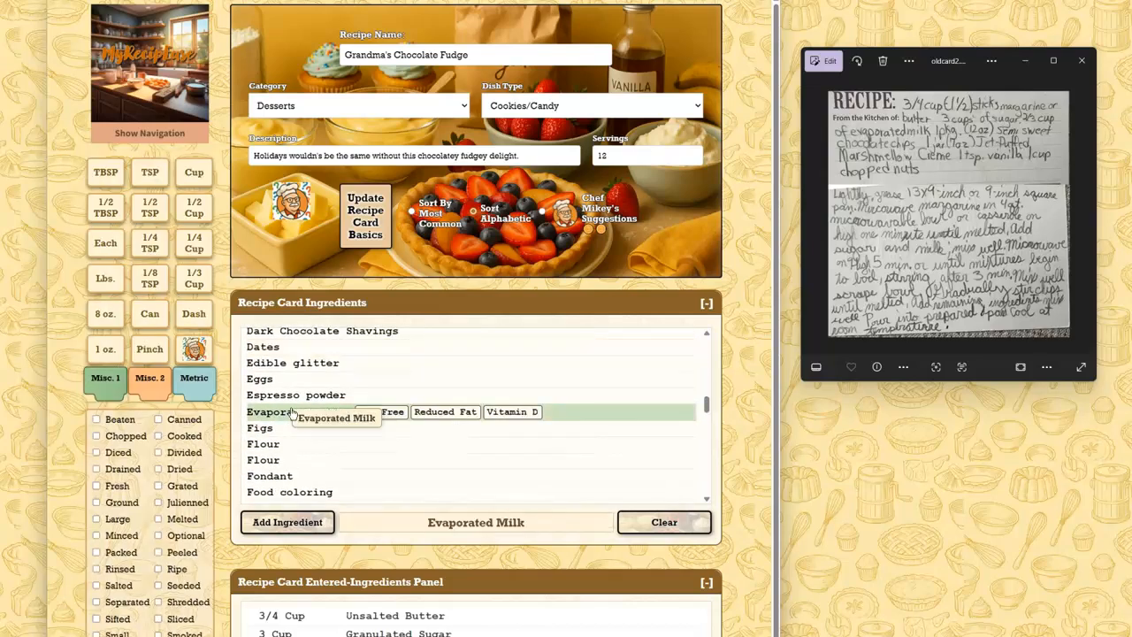
click(190, 279)
click(190, 280)
click(308, 523)
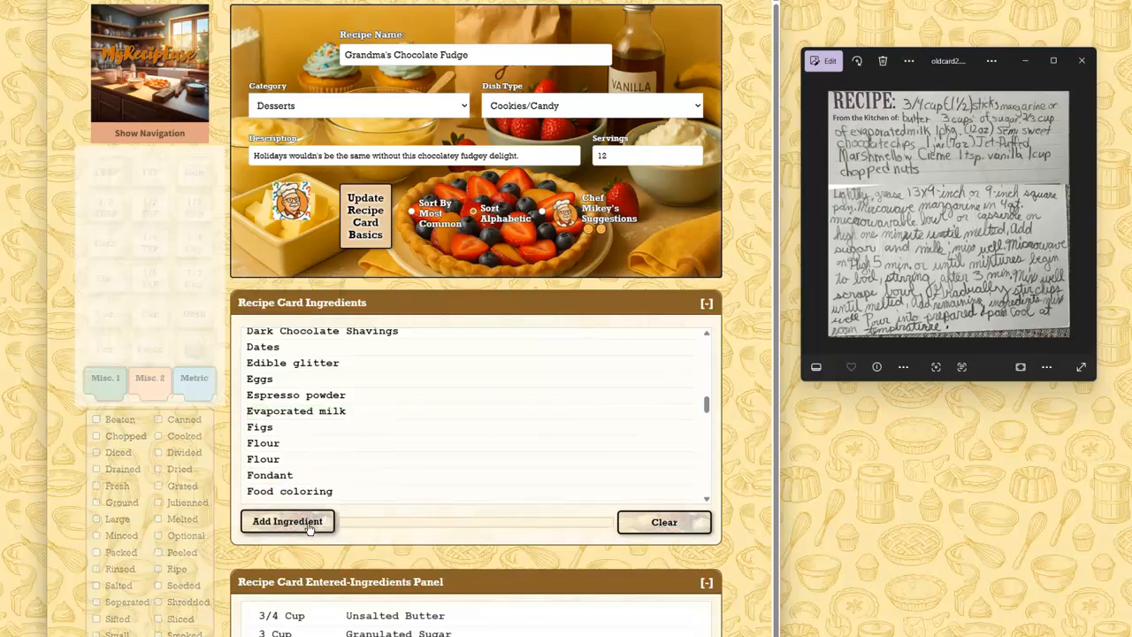
- Add 12 oz. of Semi-Sweet Chocolate Chips to the recipe card's ingredients
scroll(417, 446, up, 3)
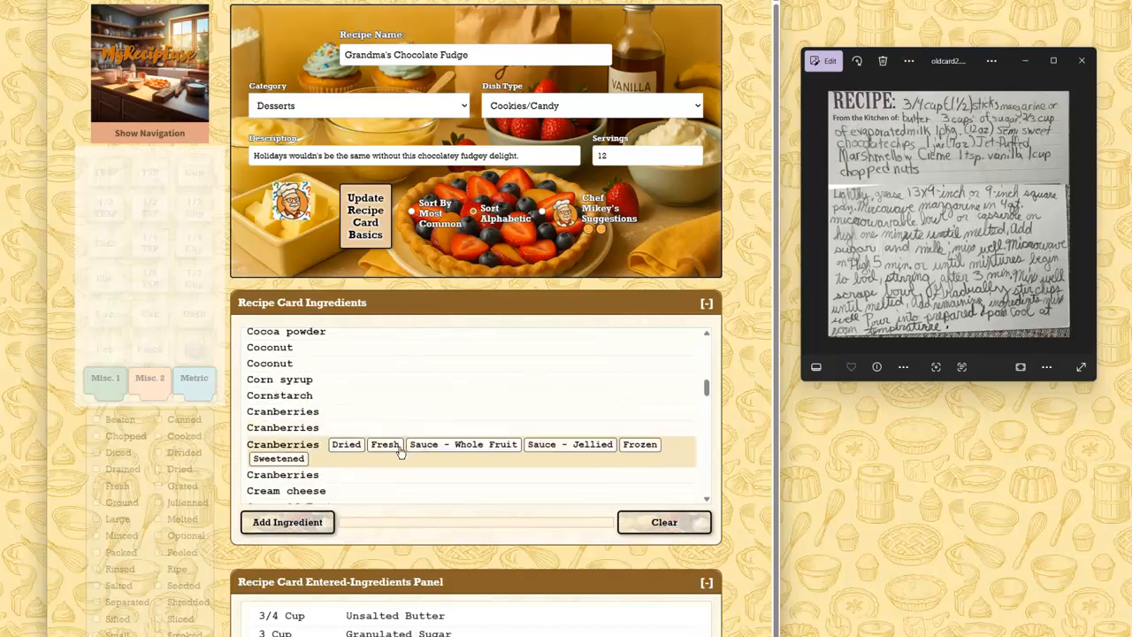
mouse_move(370, 409)
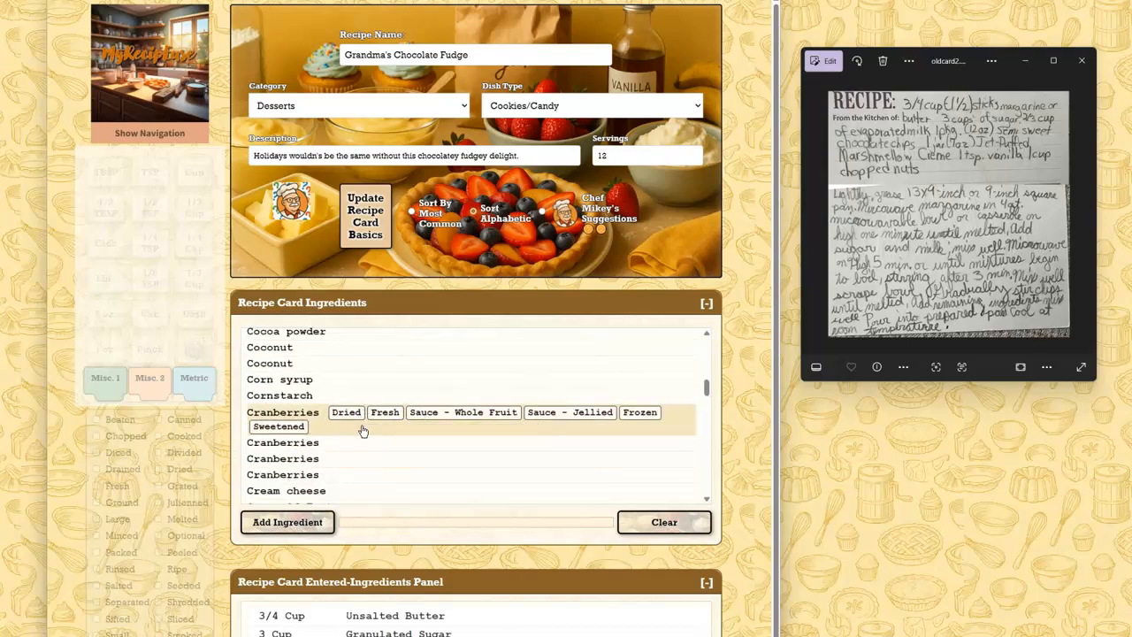
scroll(370, 428, up, 2)
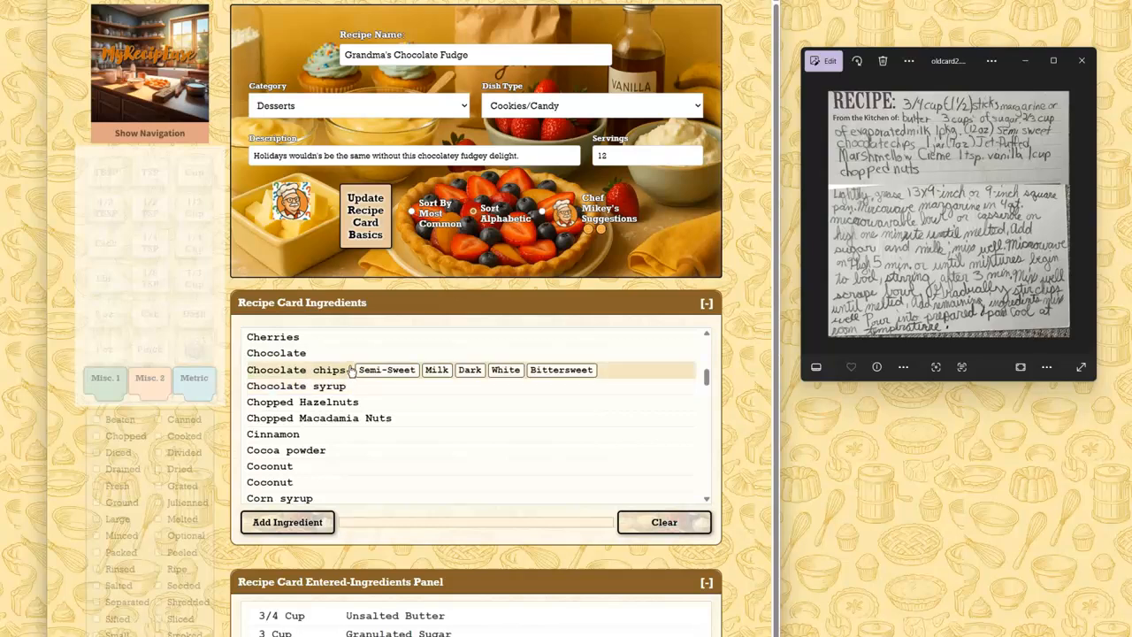
click(363, 374)
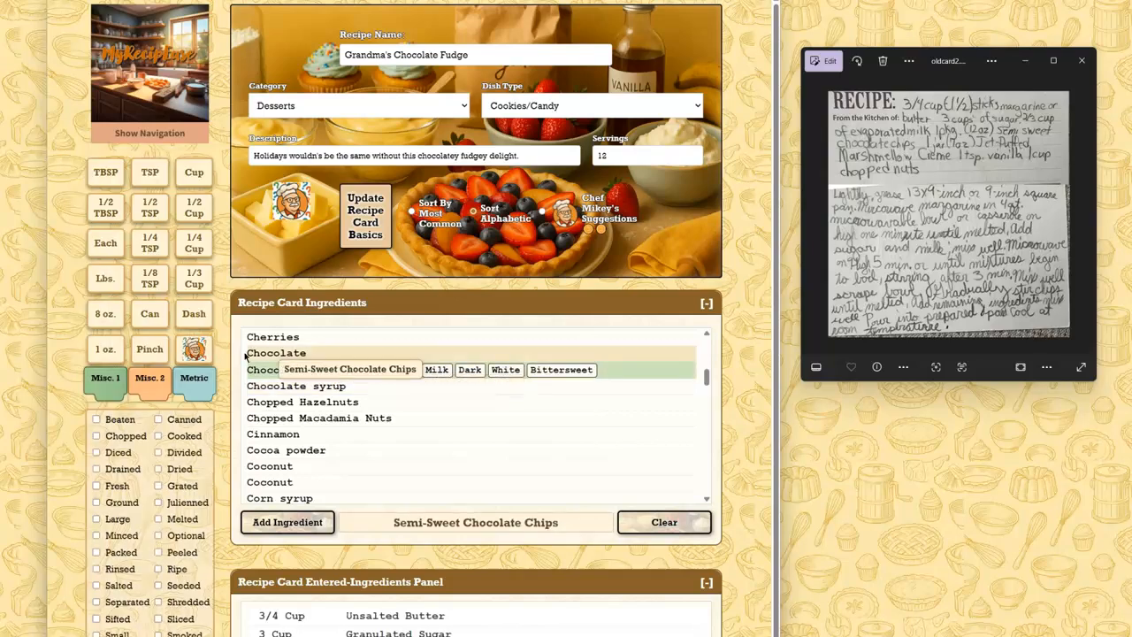
click(104, 317)
click(97, 354)
click(98, 354)
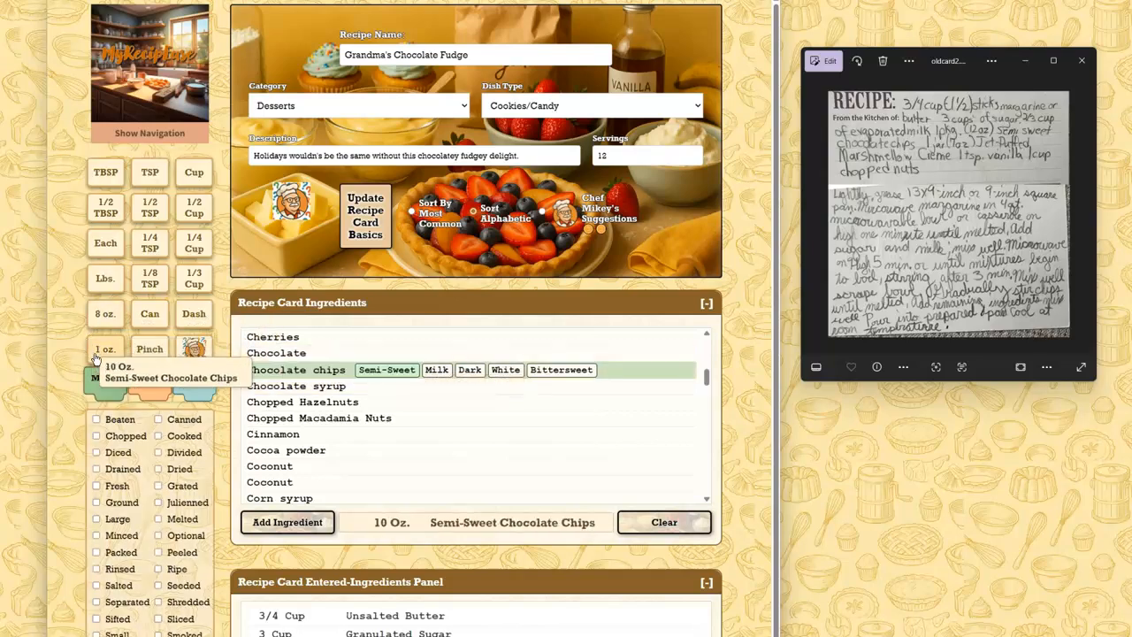
click(96, 357)
click(259, 522)
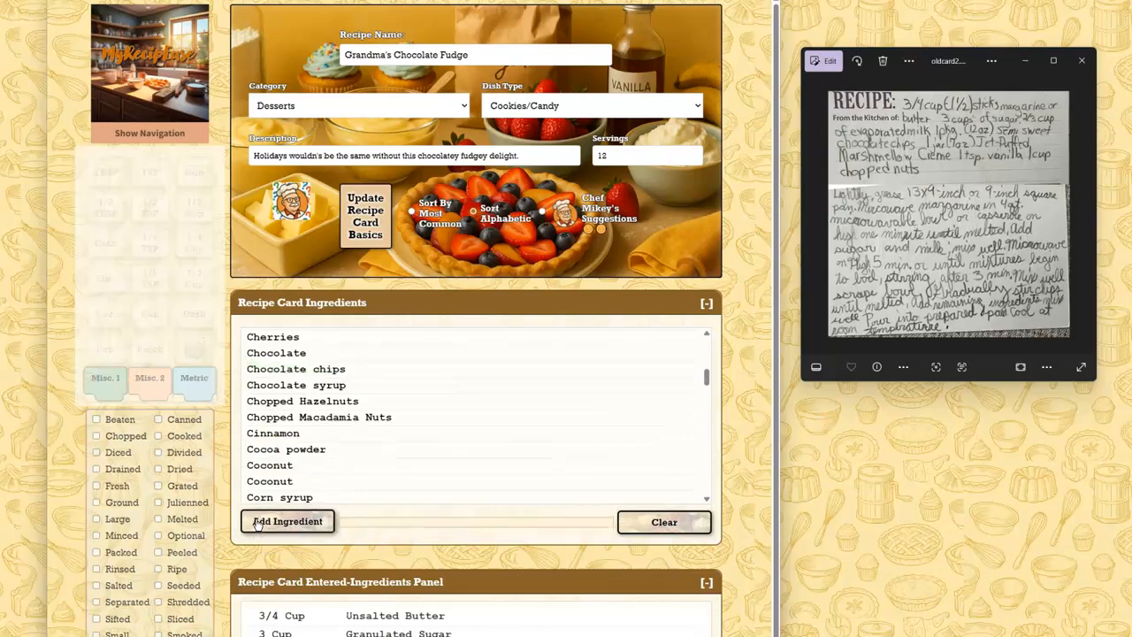
- Enter Jet Puffed Marshmallow Creme as a custom ingredient for the recipe
mouse_move(488, 388)
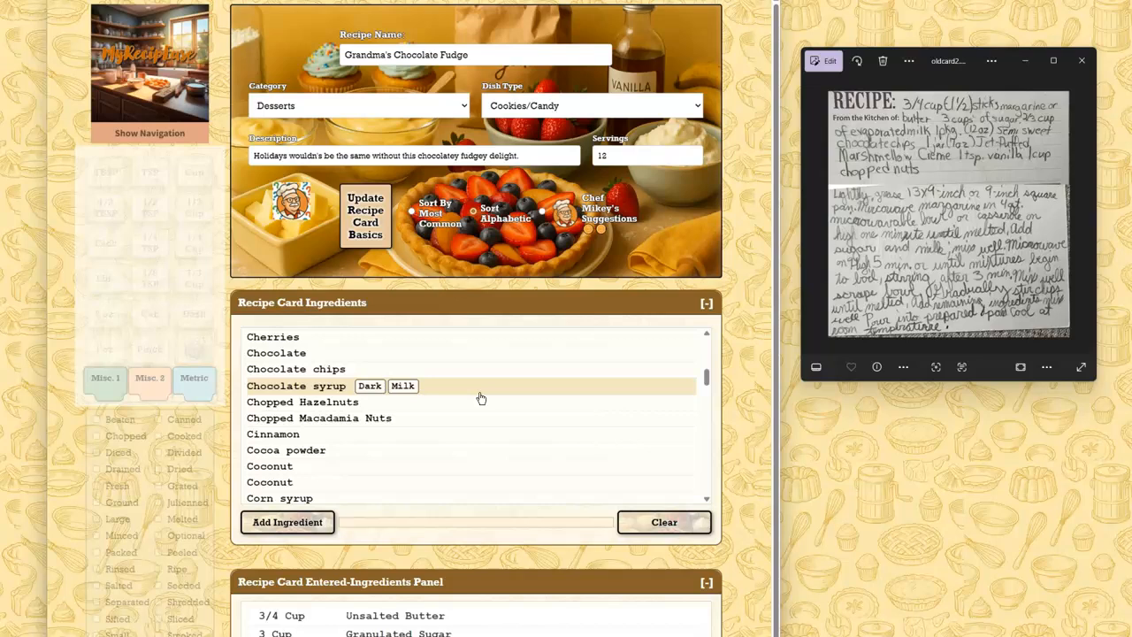
scroll(480, 399, down, 5)
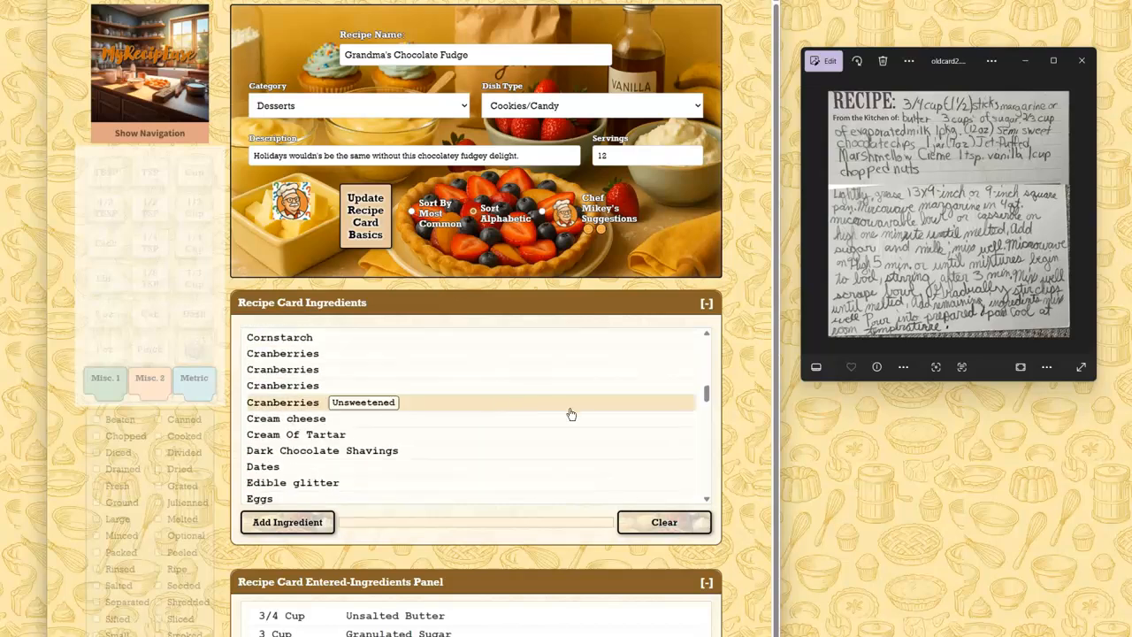
scroll(736, 427, down, 3)
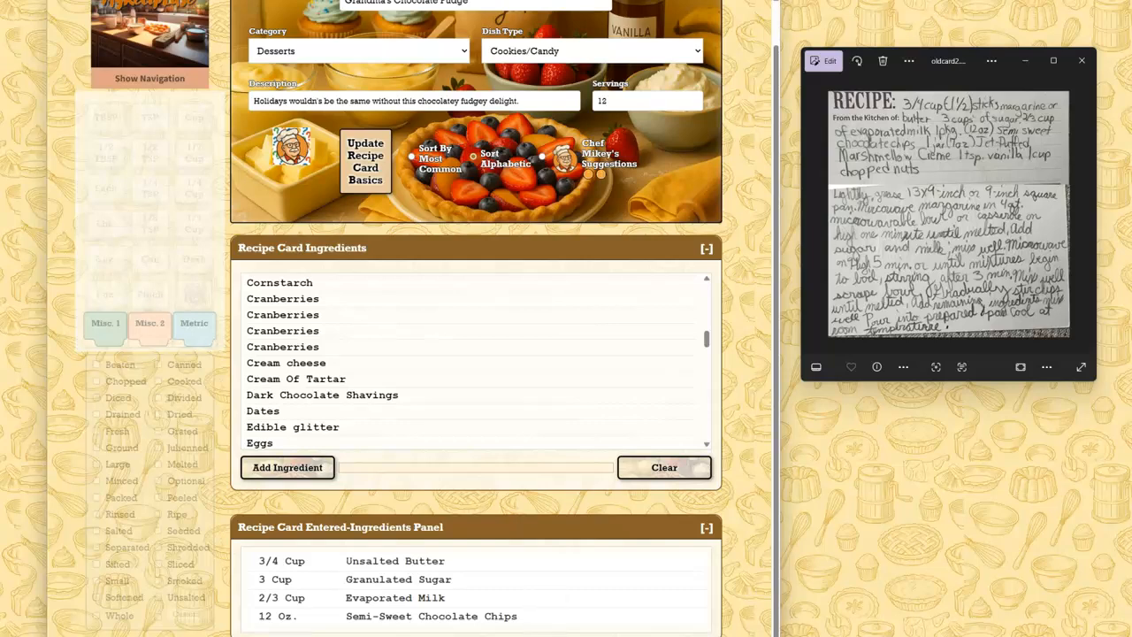
scroll(476, 354, down, 2)
click(355, 544)
text(Jet Puffed Mar)
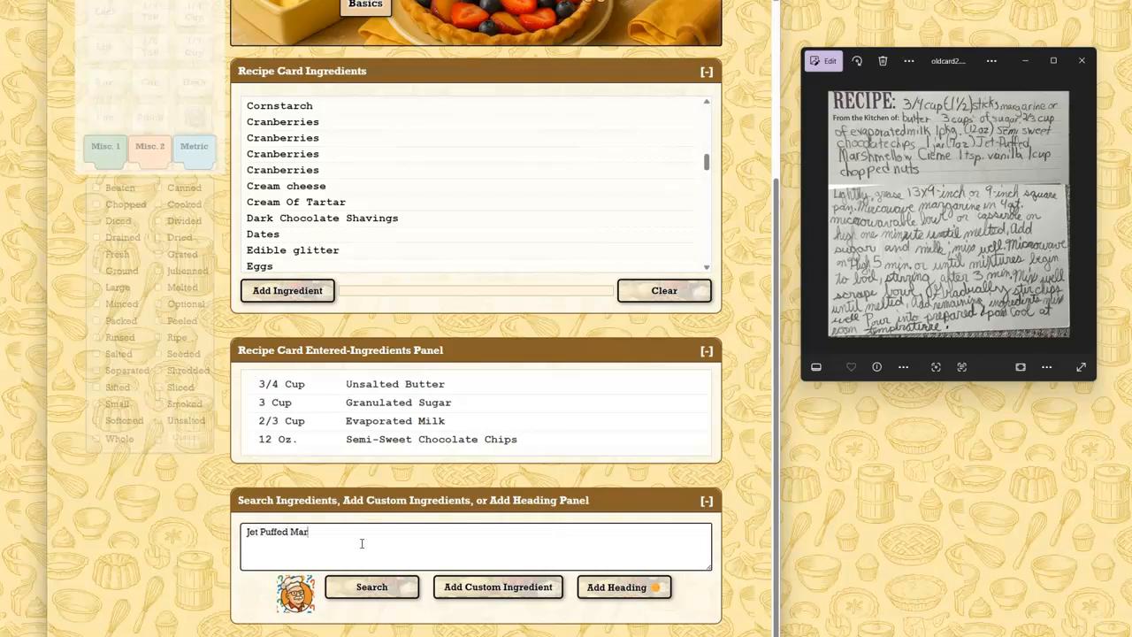
text(shmallow Creme)
click(498, 587)
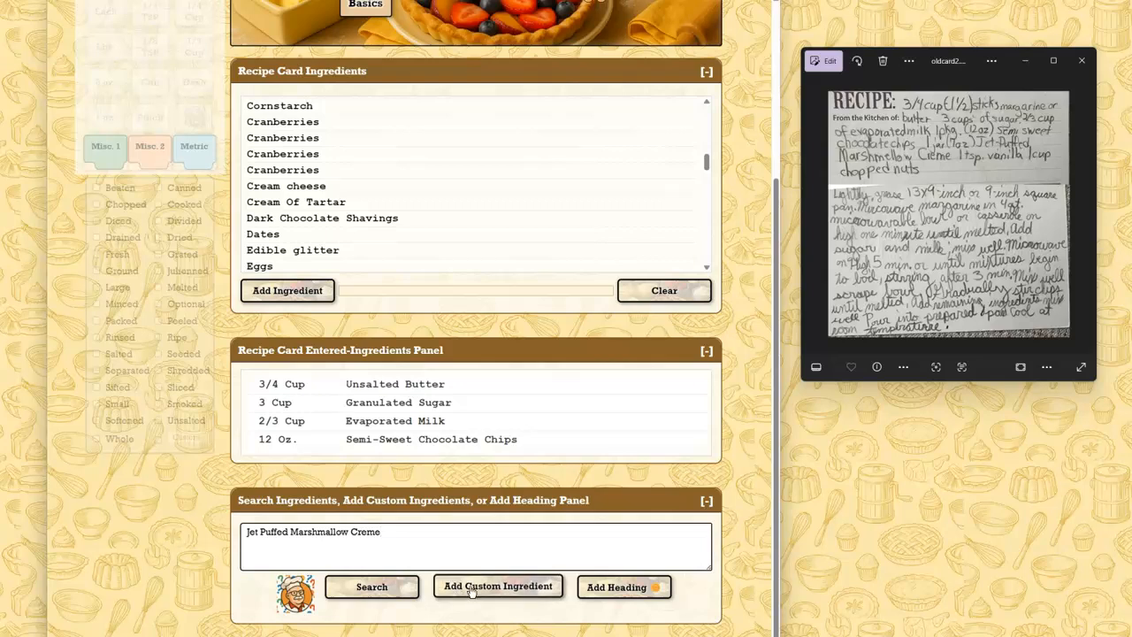
- Set the marshmallow creme's quantity to 7 oz. and add it to the recipe card's ingredients
scroll(508, 390, up, 2)
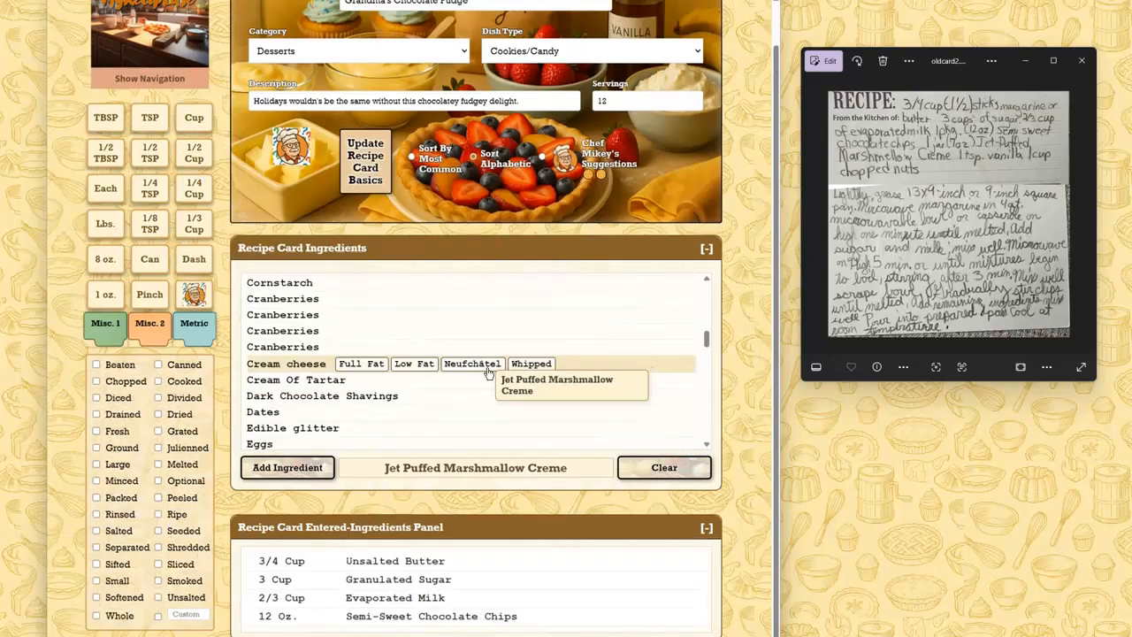
click(105, 261)
click(104, 296)
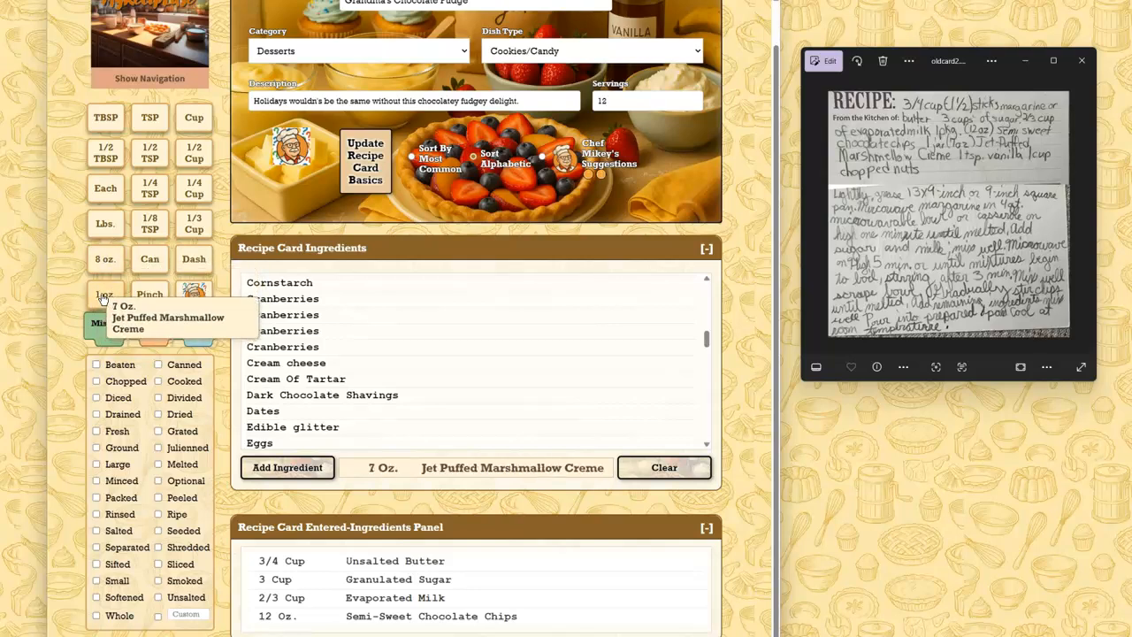
click(286, 471)
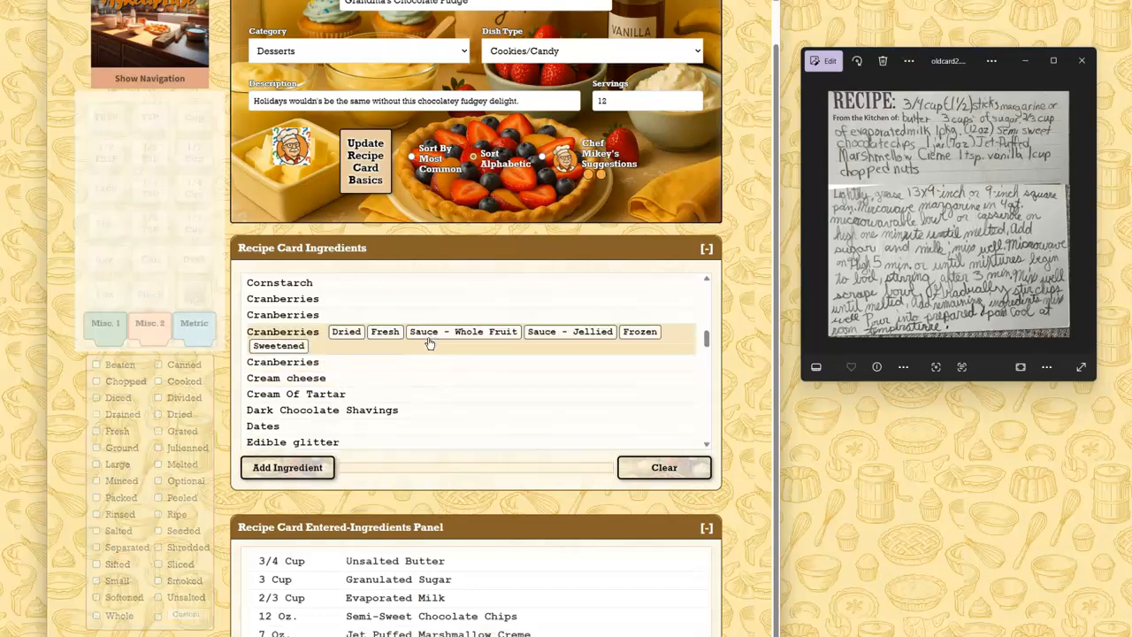
- Select Vanilla Extract with a quantity of 1 TSP as the next ingredient for the recipe card
scroll(430, 363, down, 10)
scroll(425, 374, up, 1)
scroll(425, 374, down, 5)
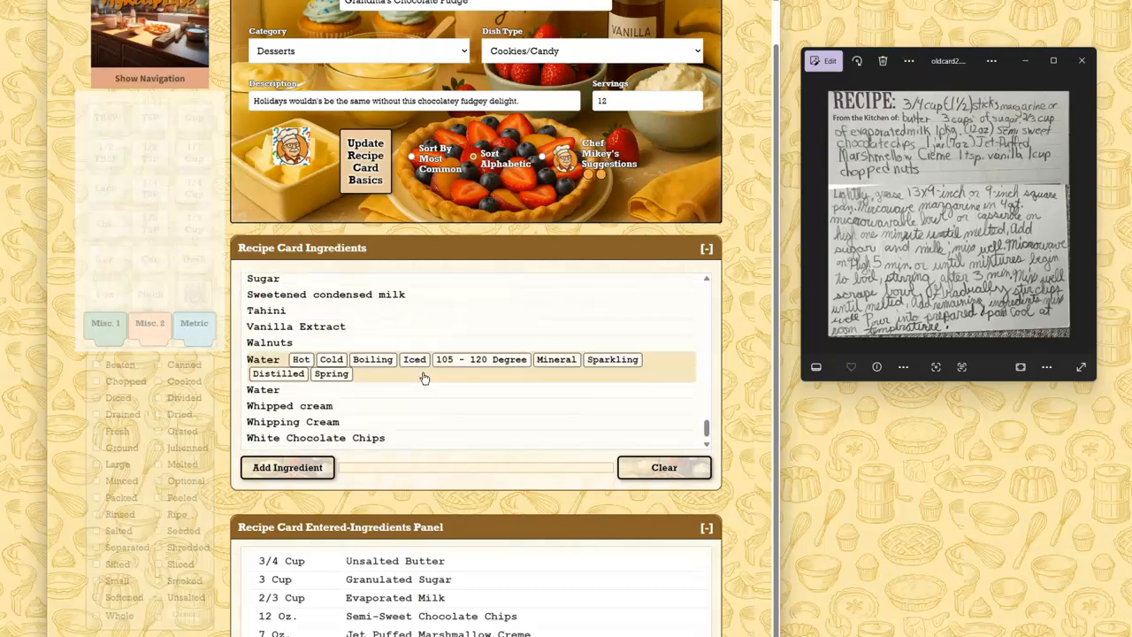
click(282, 326)
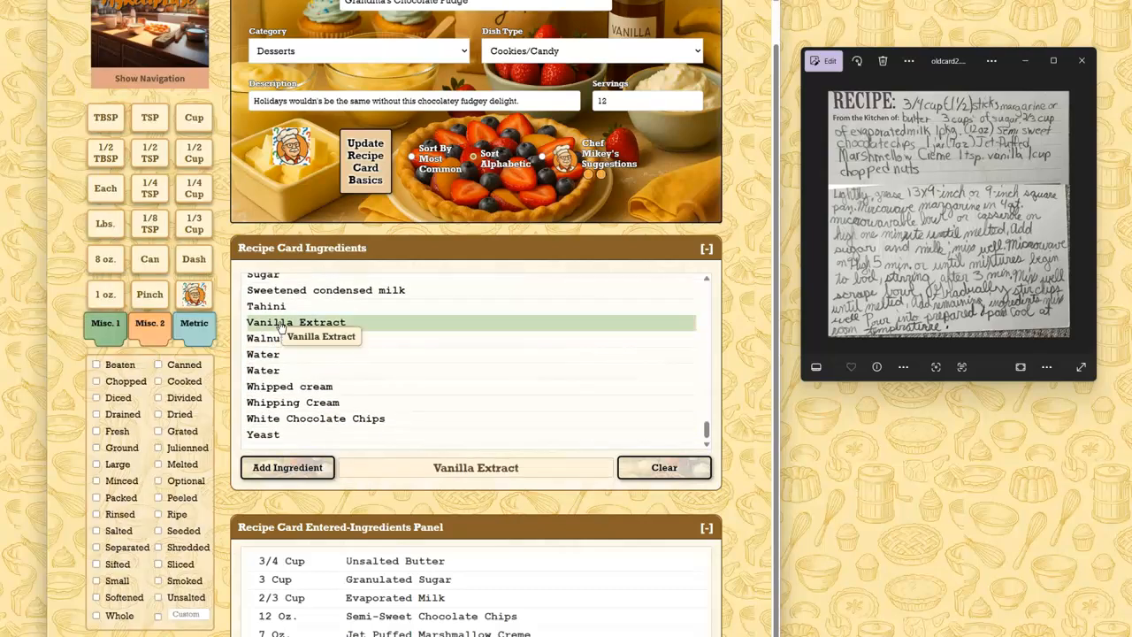
click(150, 117)
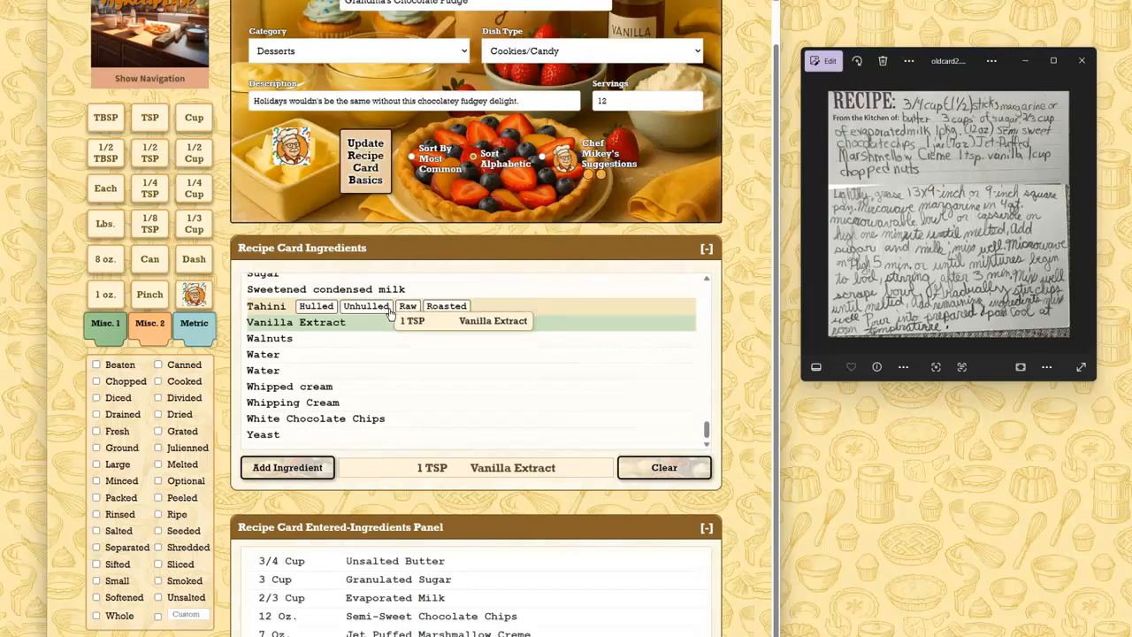
- Add 1/2 cup of chopped Pecans to the recipe card's ingredients
scroll(424, 354, up, 6)
scroll(408, 347, down, 3)
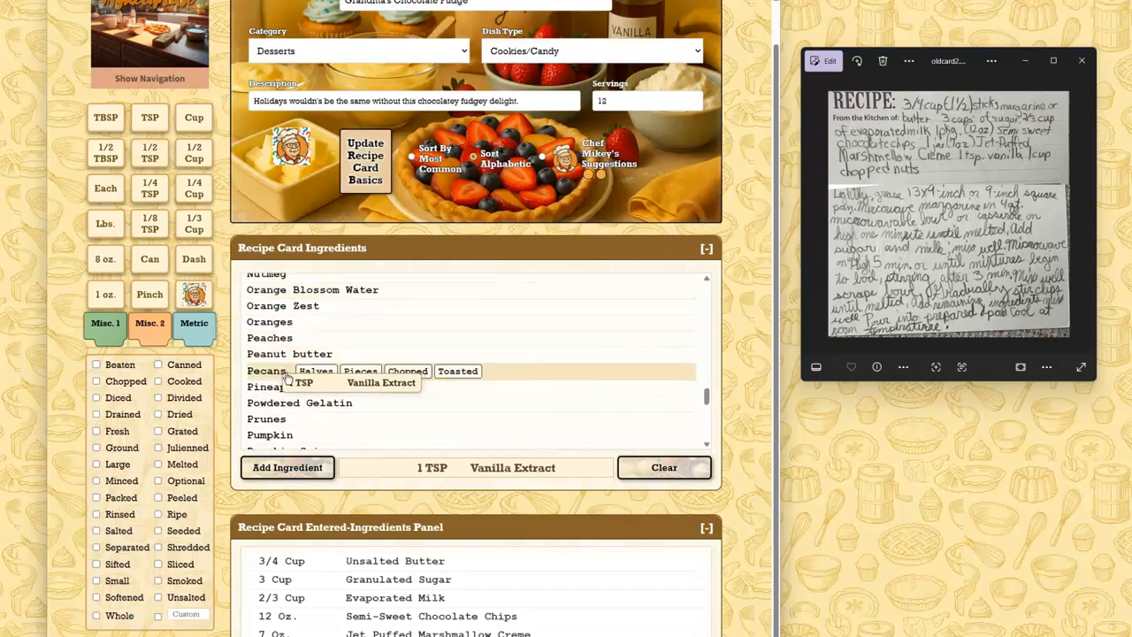
click(408, 371)
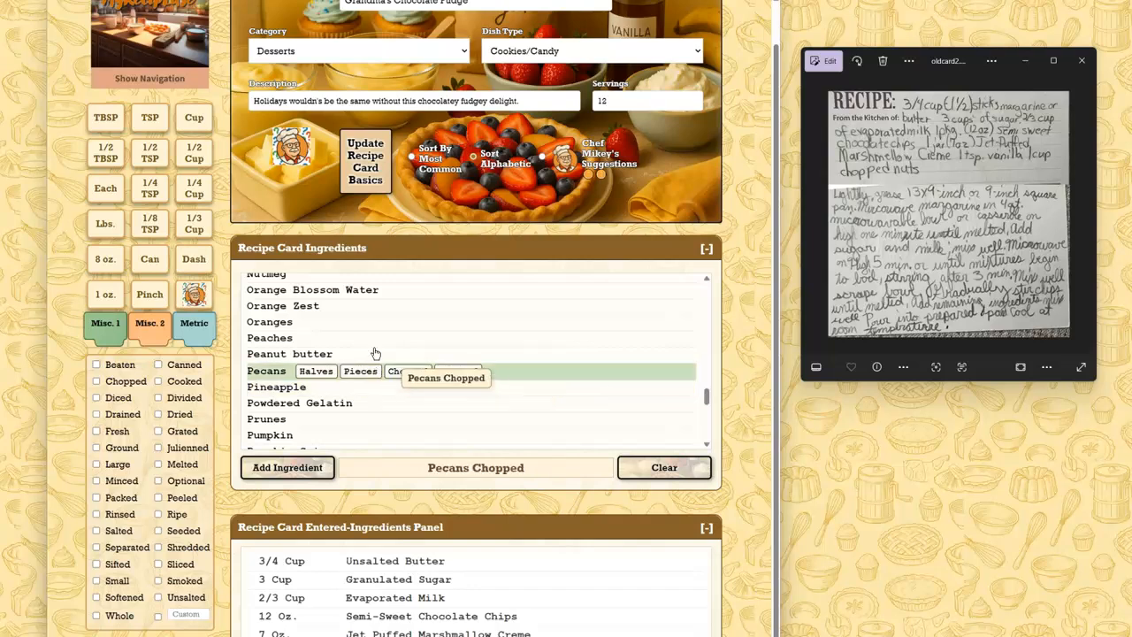
click(194, 152)
click(281, 467)
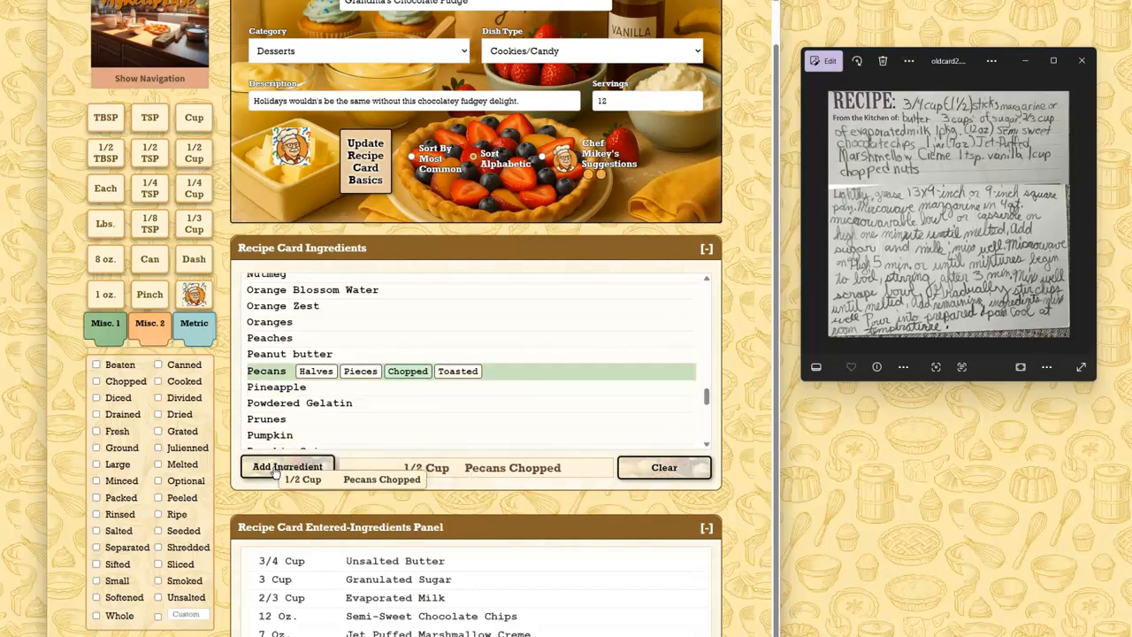
- Have Chef Mikey suggest the preparation instructions for the recipe and acknowledge the notice
scroll(739, 486, down, 3)
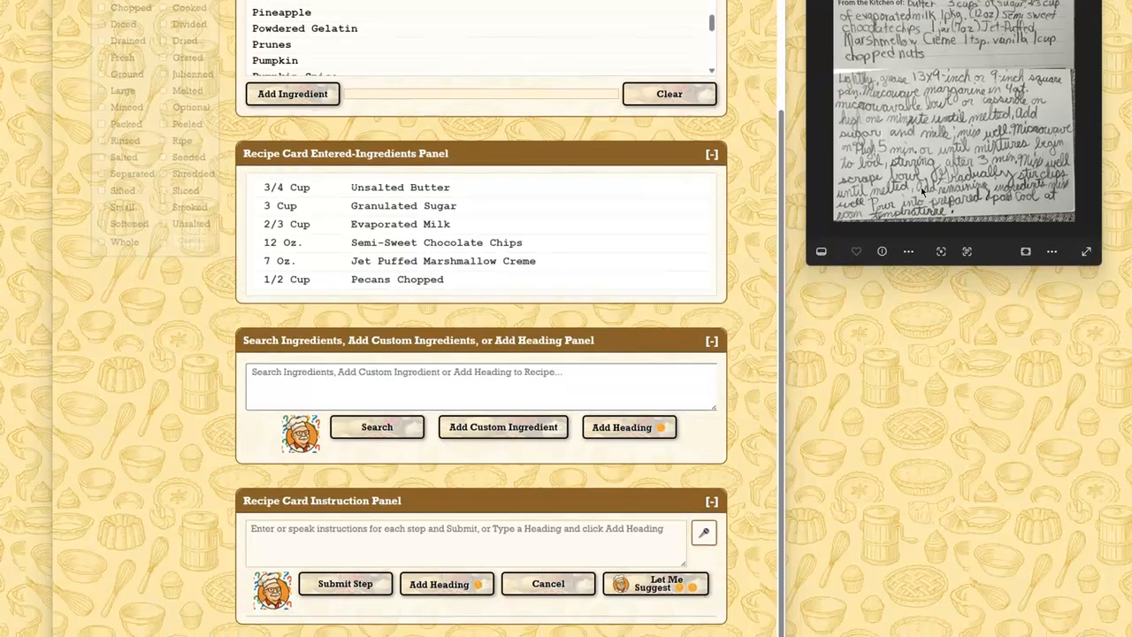
click(652, 588)
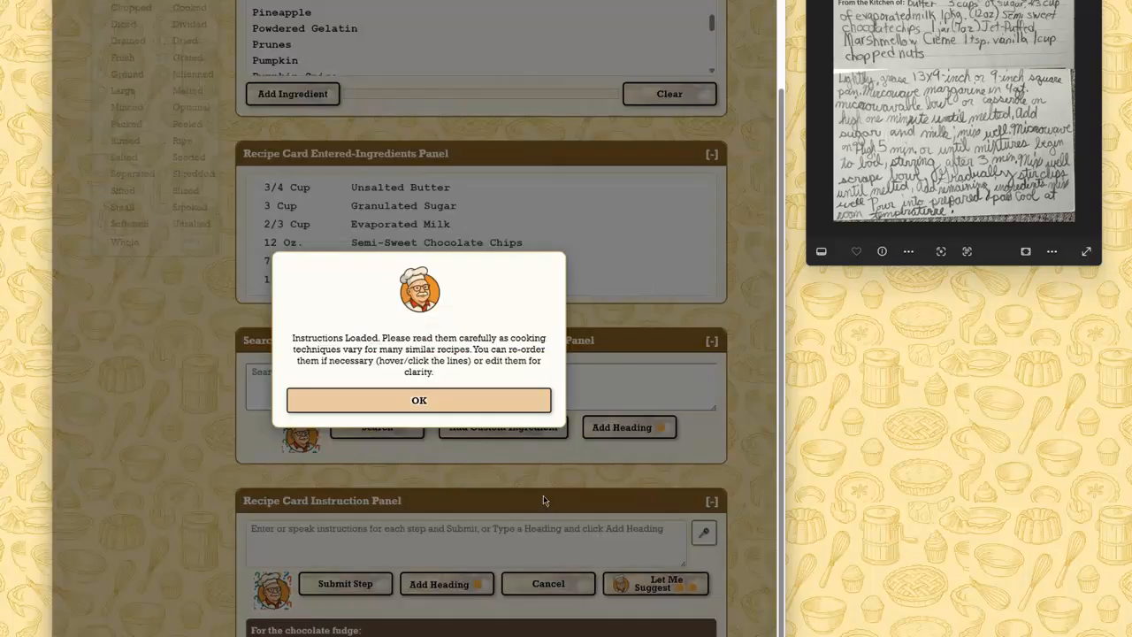
click(463, 402)
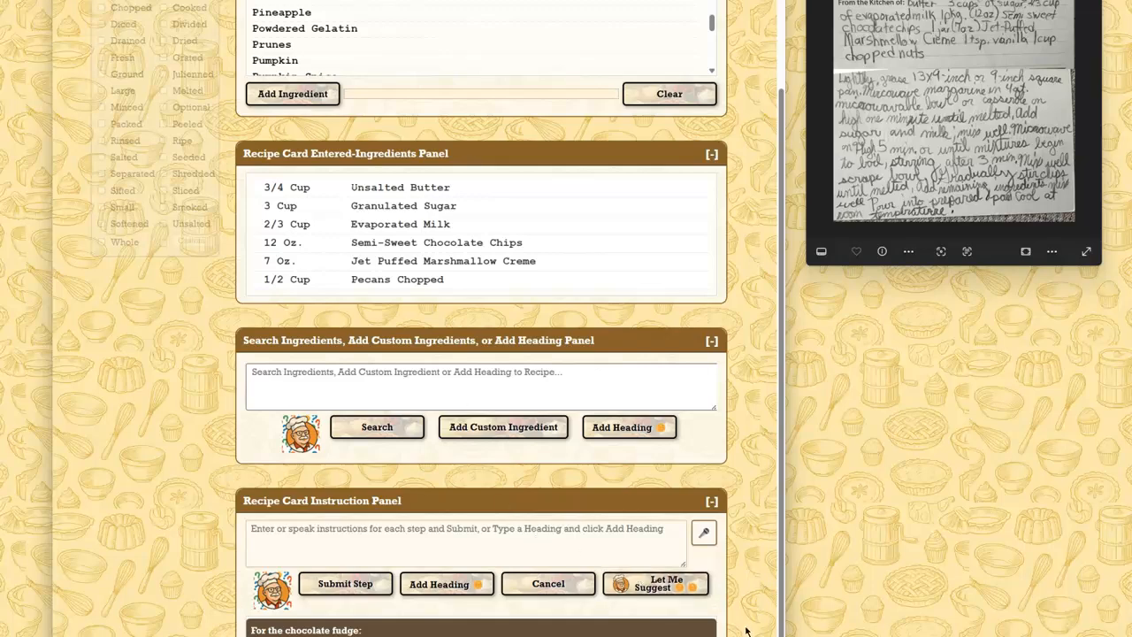
- Save the fudge recipe card with its suggested instructions to the recipe card box
scroll(482, 354, down, 3)
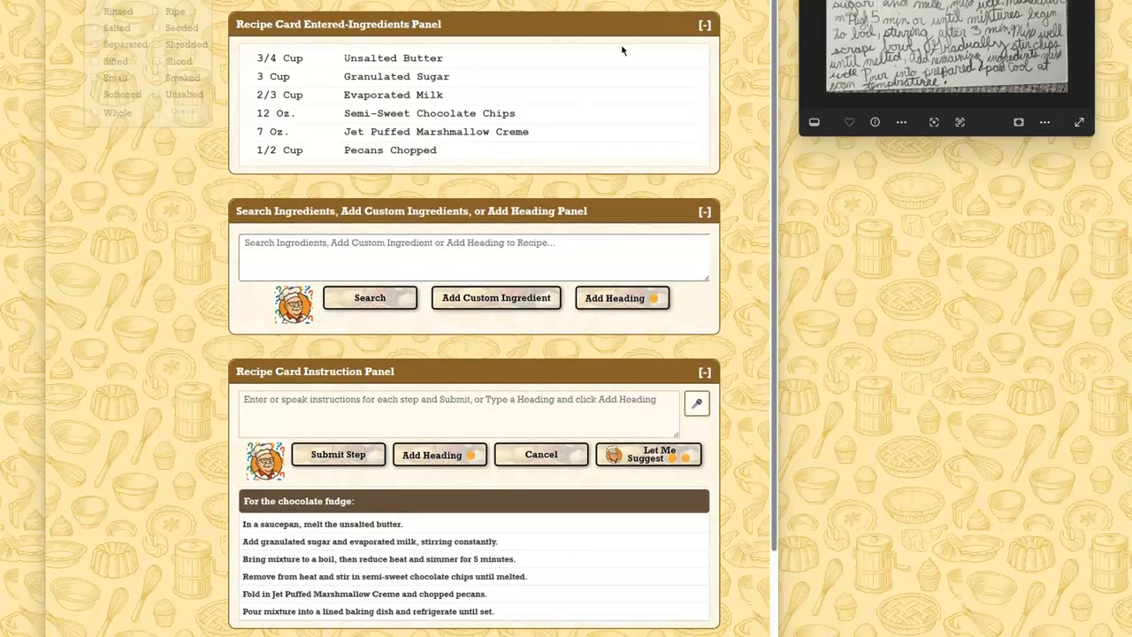
scroll(737, 302, down, 2)
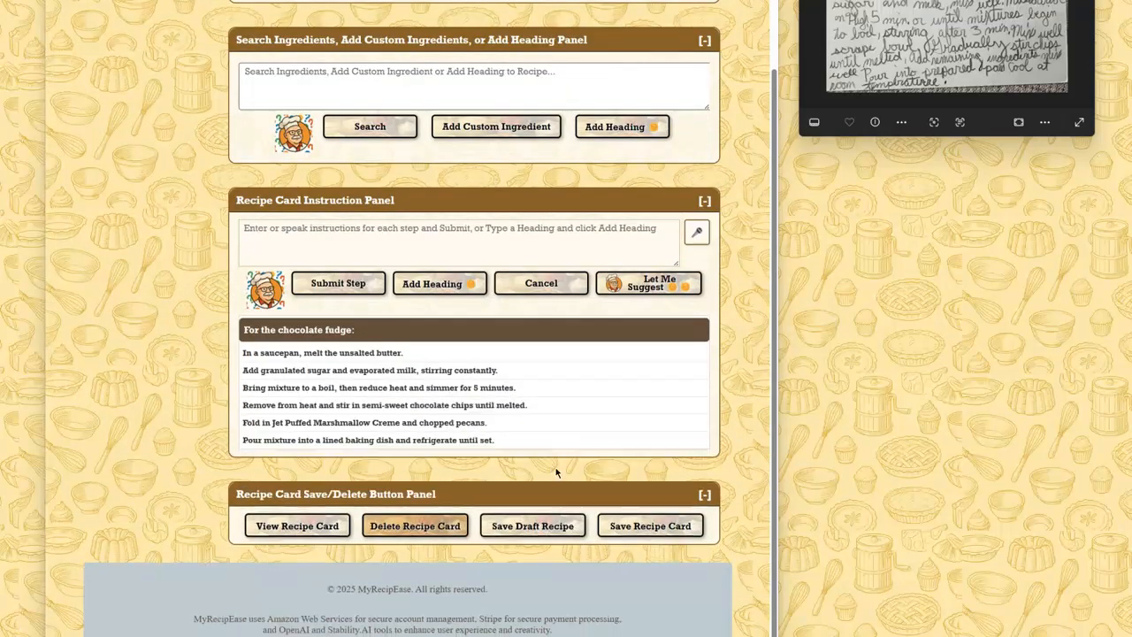
click(651, 528)
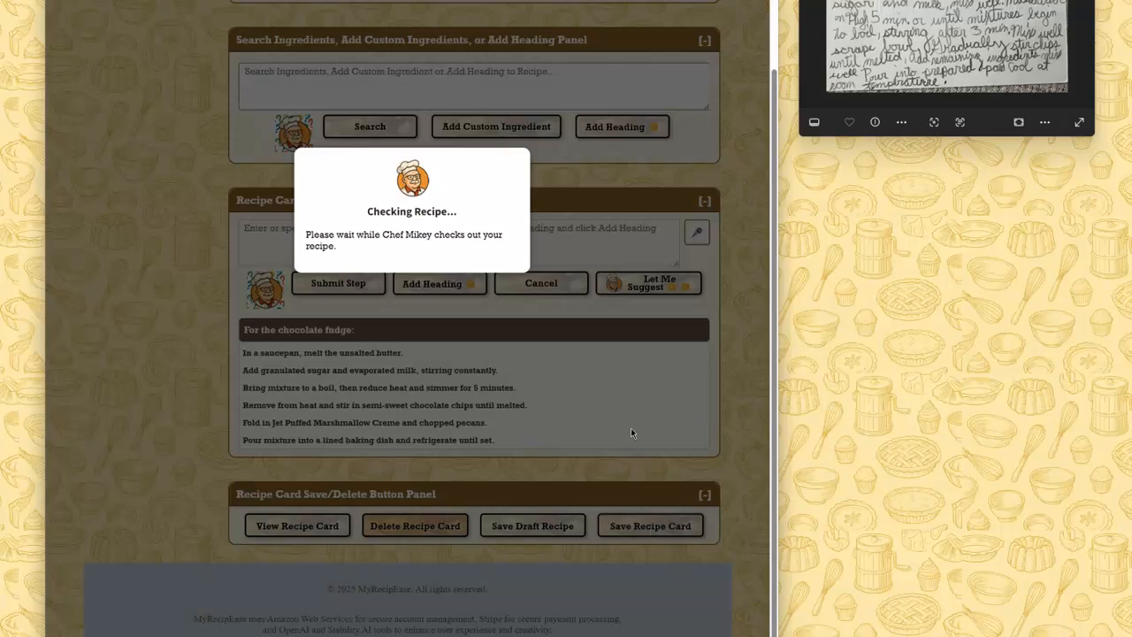
click(433, 252)
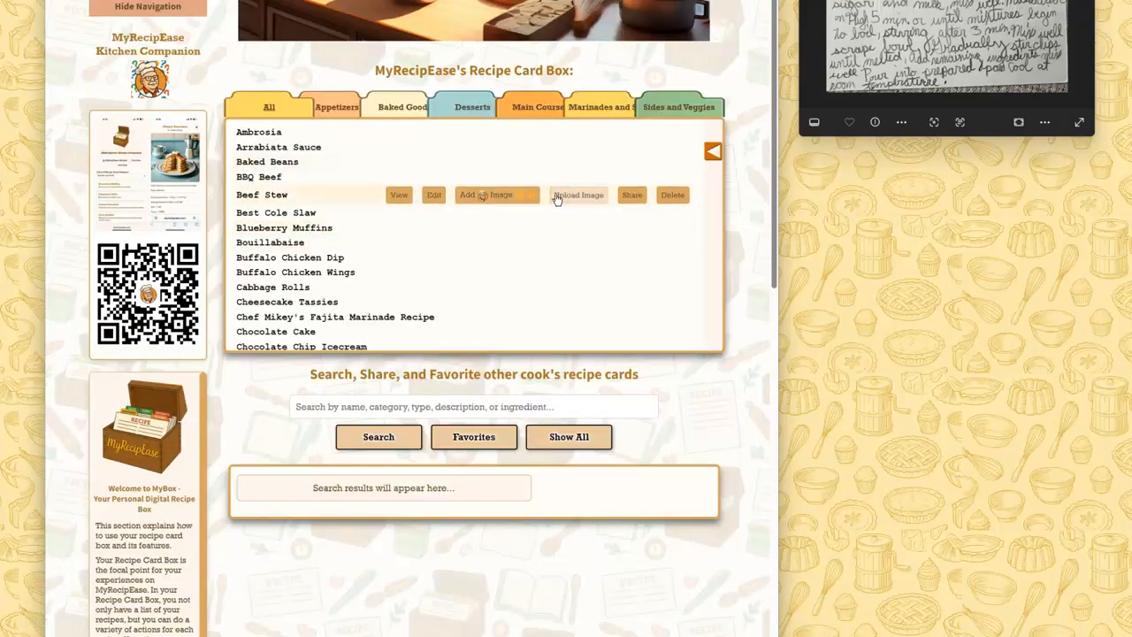
- Find Grandma's Chocolate Fudge in the recipe card box, view its saved card, and close it
scroll(531, 213, down, 3)
scroll(529, 212, down, 3)
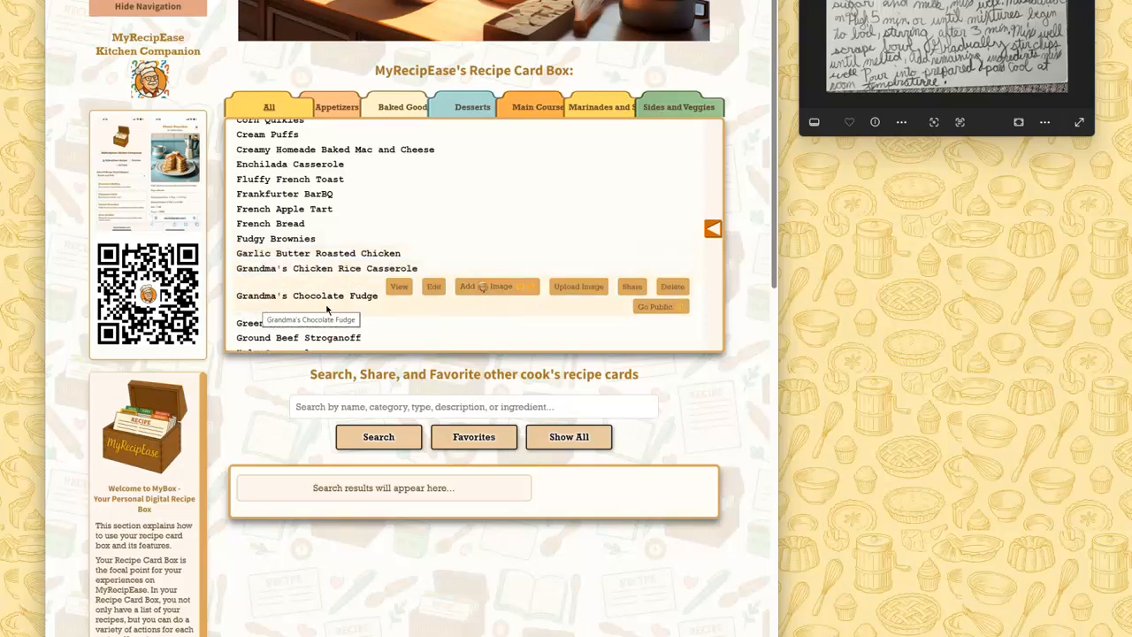
click(397, 288)
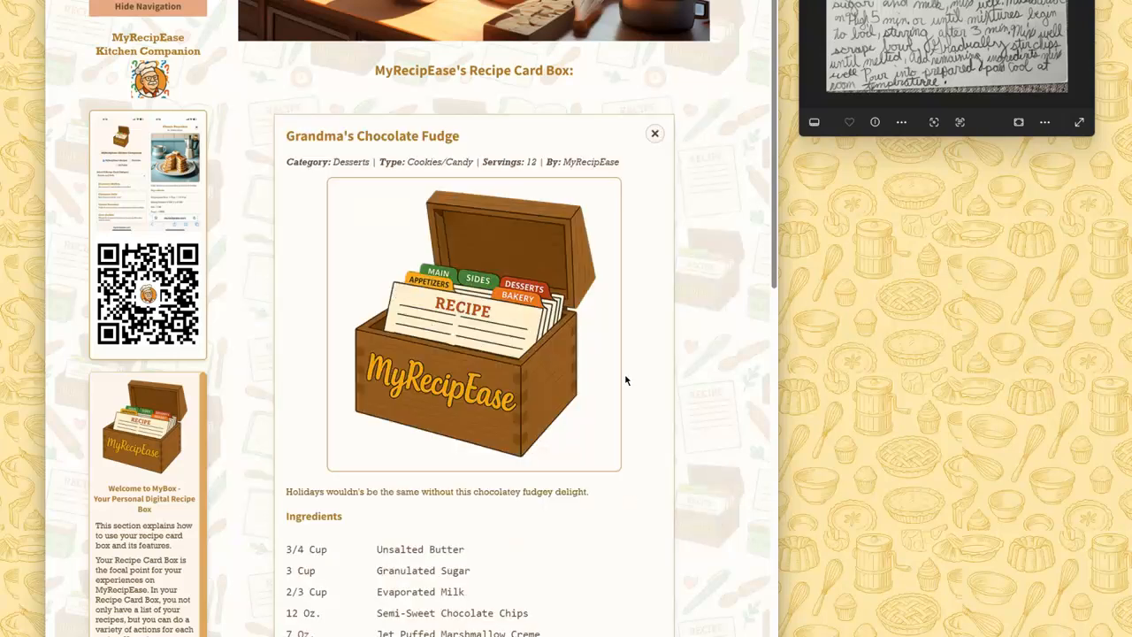
click(655, 135)
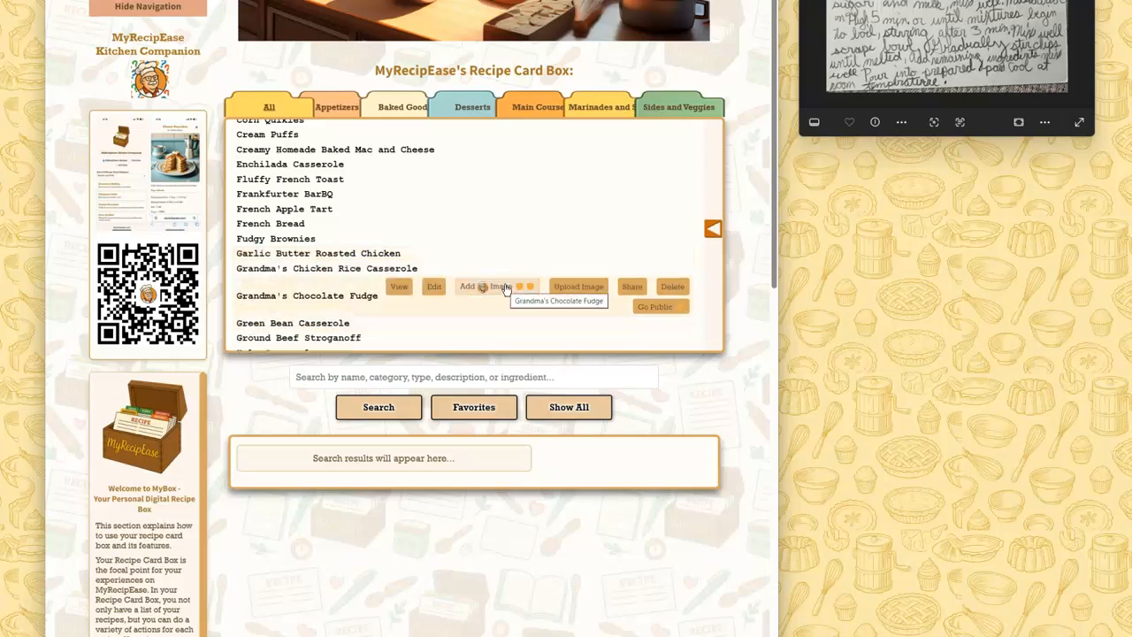
- Start an AI image for Grandma's Chocolate Fudge with a Wide-Angle - 3/4 View and the Whole Recipe portion
click(503, 290)
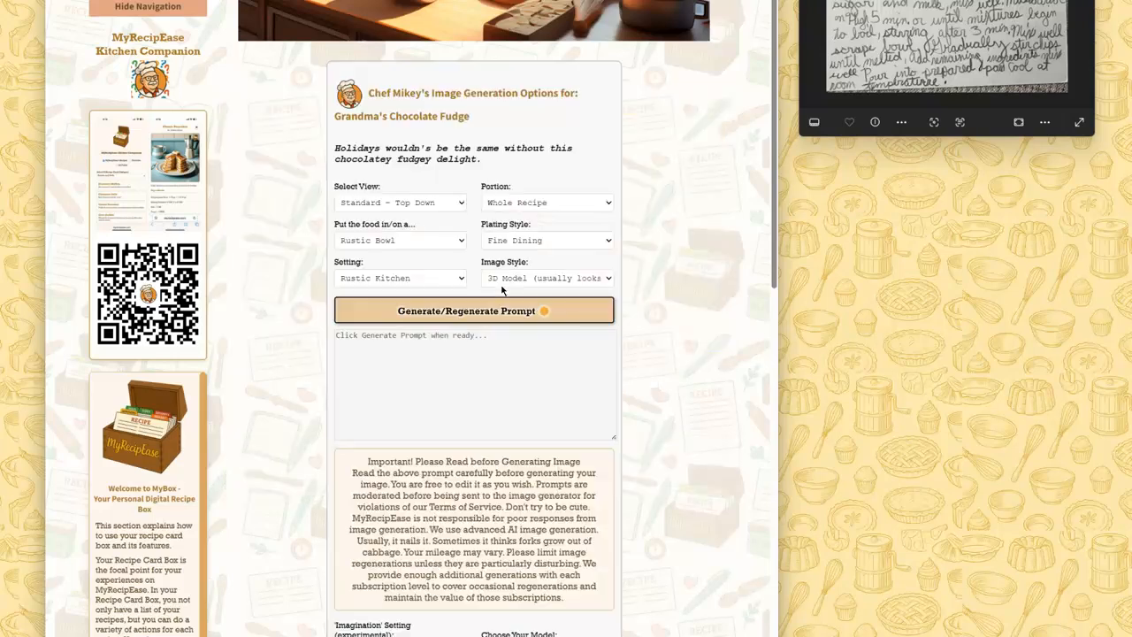
click(400, 205)
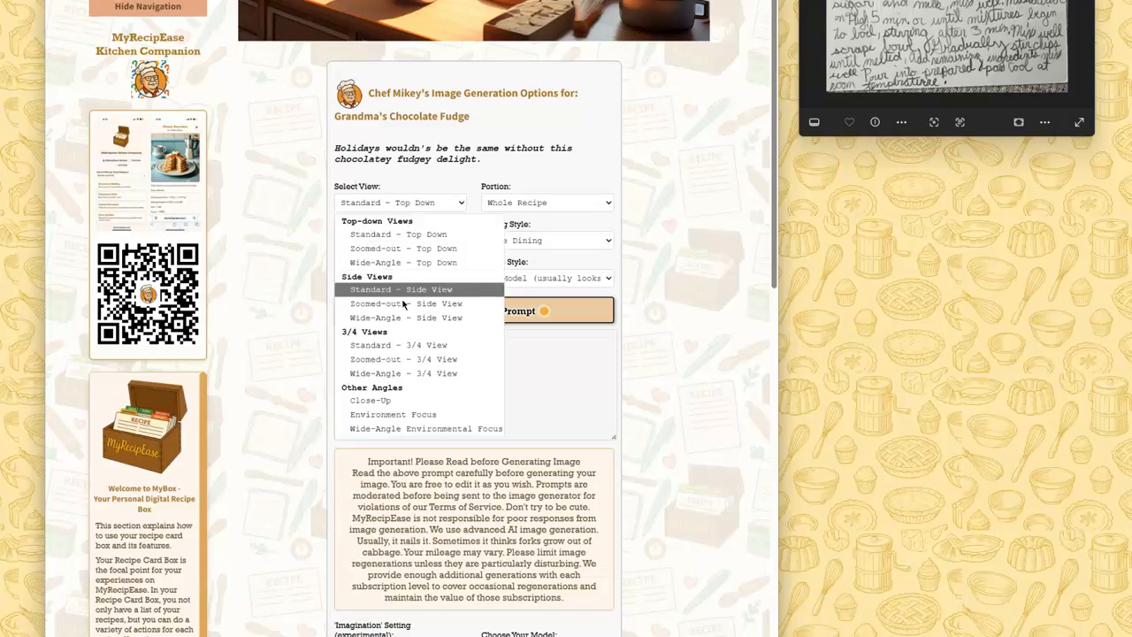
click(408, 373)
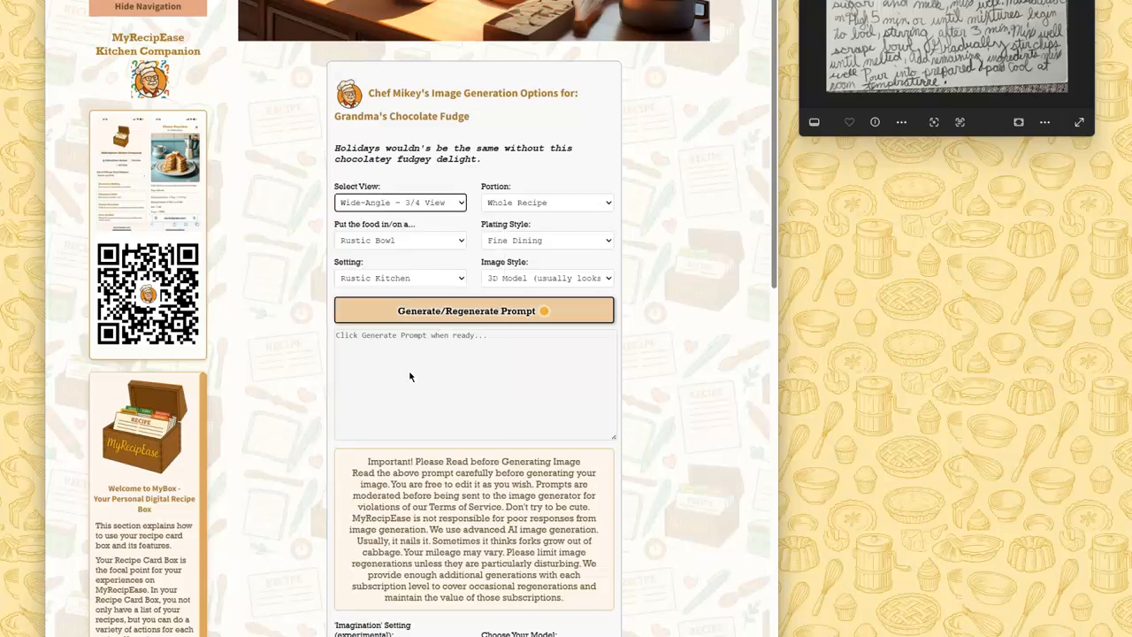
click(561, 206)
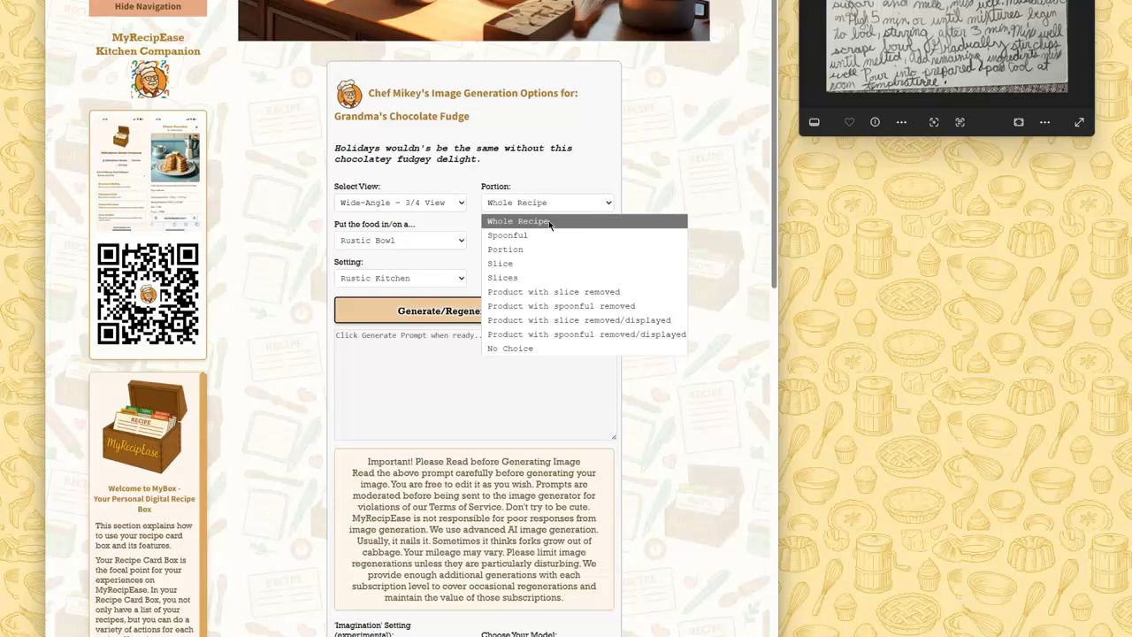
click(549, 221)
- Set the image to show the food on a China Plate, in Old Family Dinner Style plating, in a '50s Diner setting
click(394, 247)
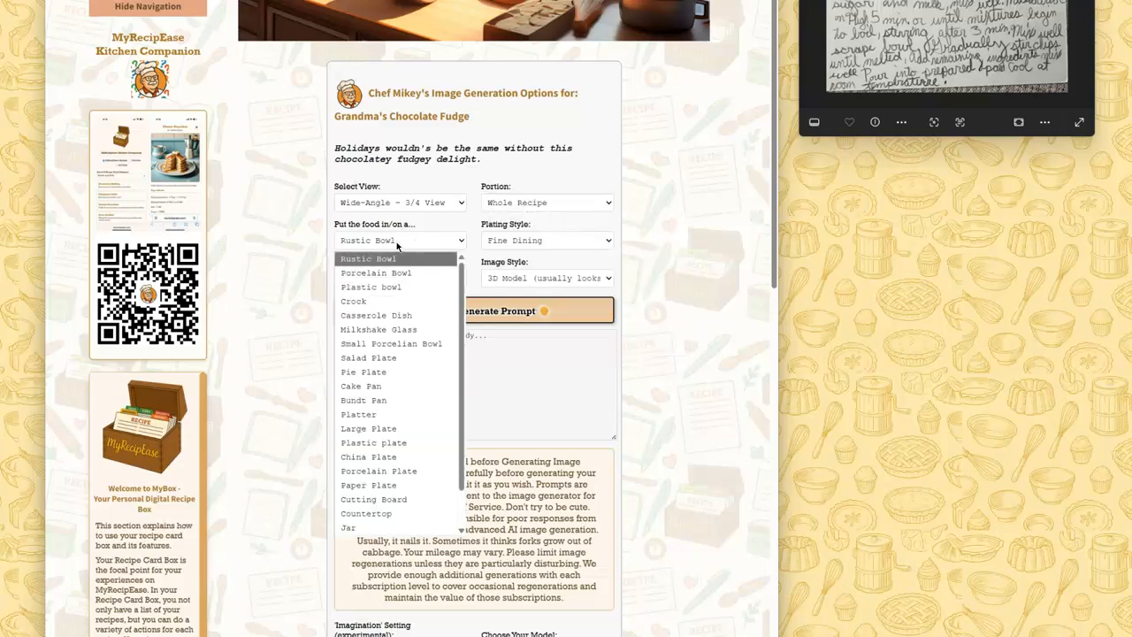
click(395, 456)
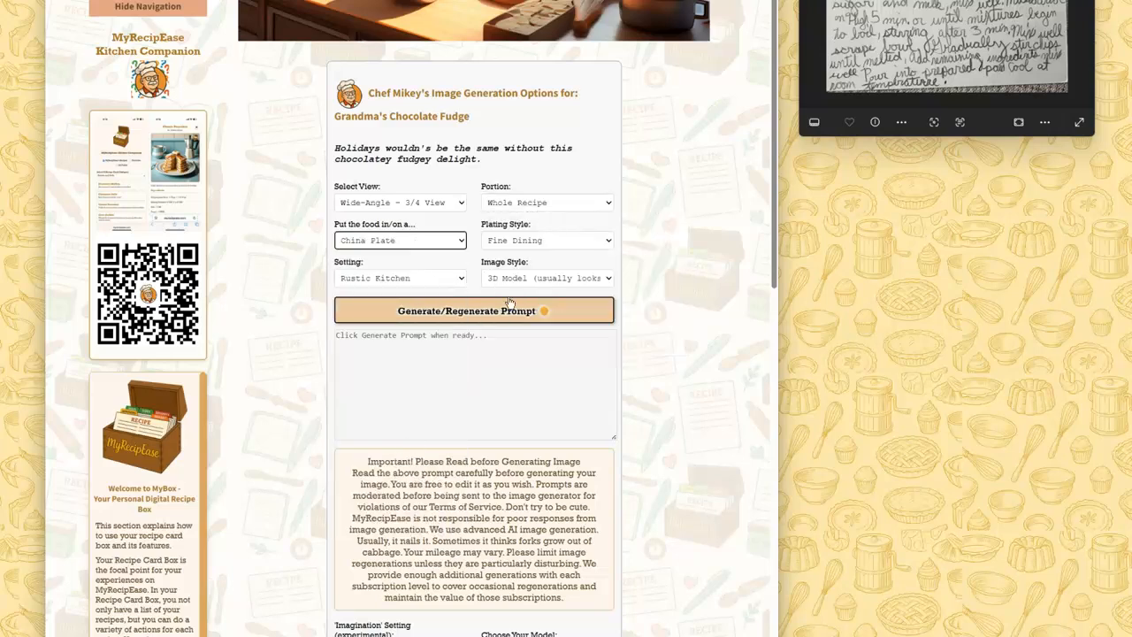
click(533, 245)
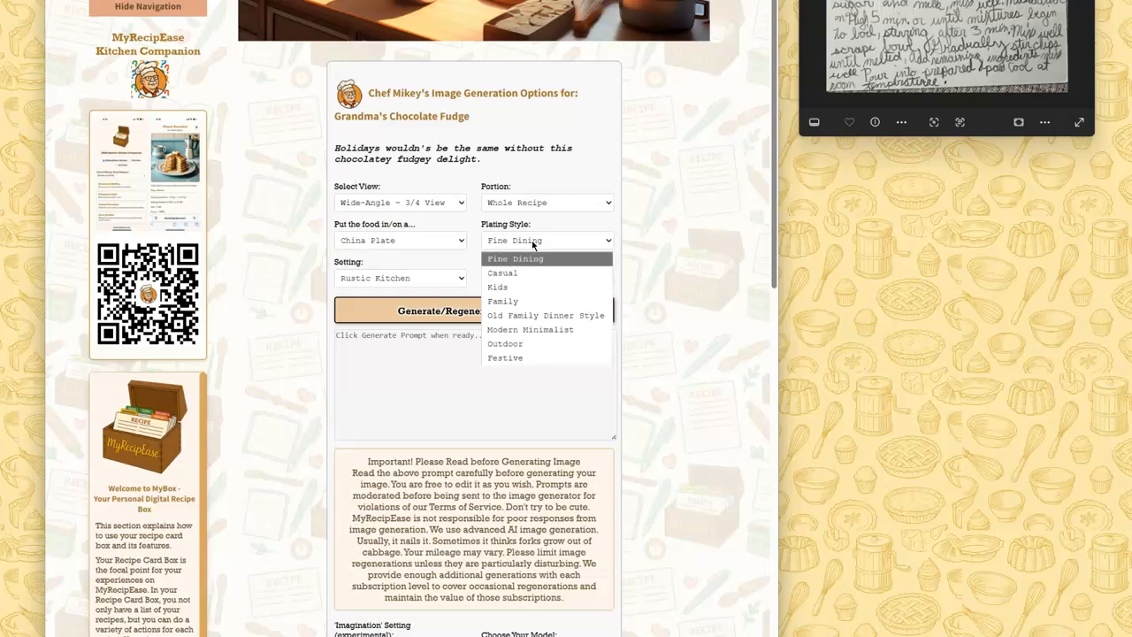
click(538, 315)
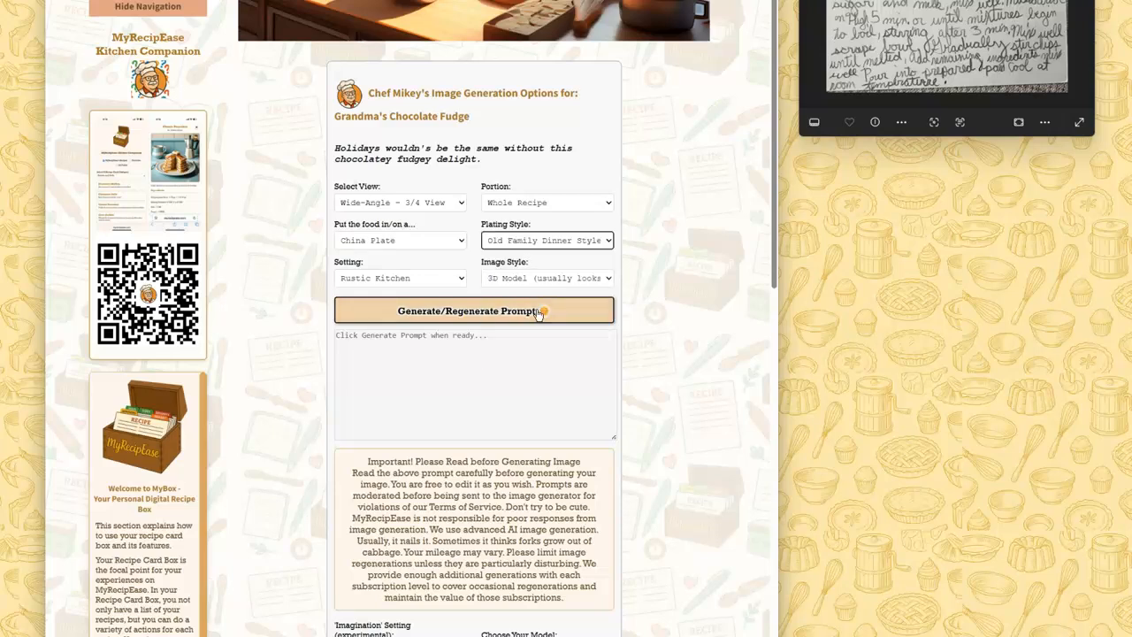
click(437, 280)
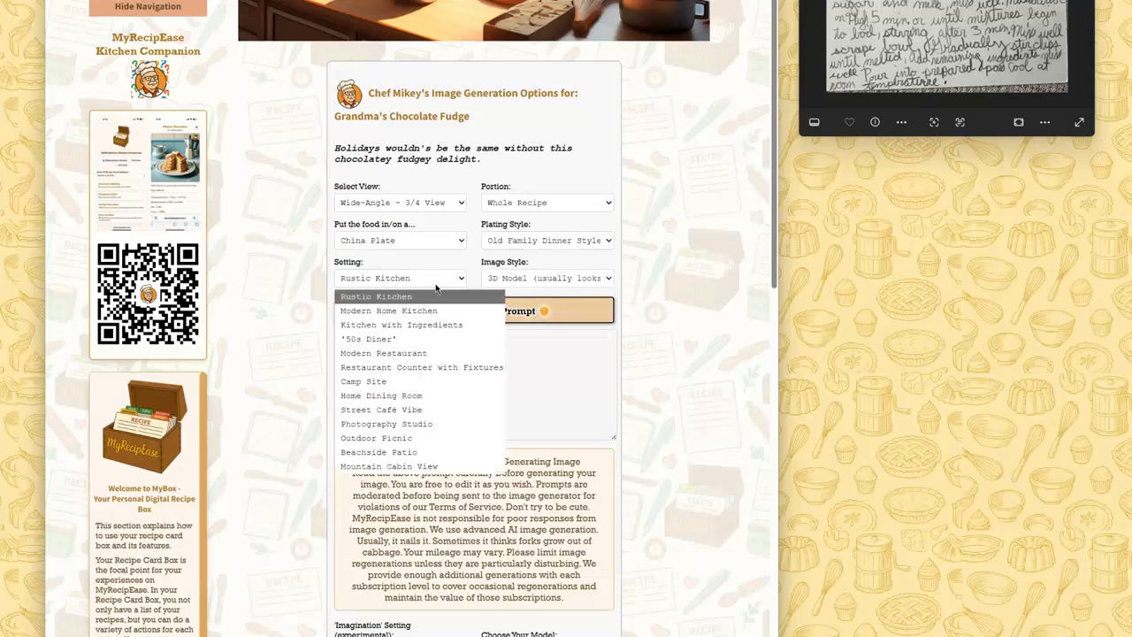
click(406, 344)
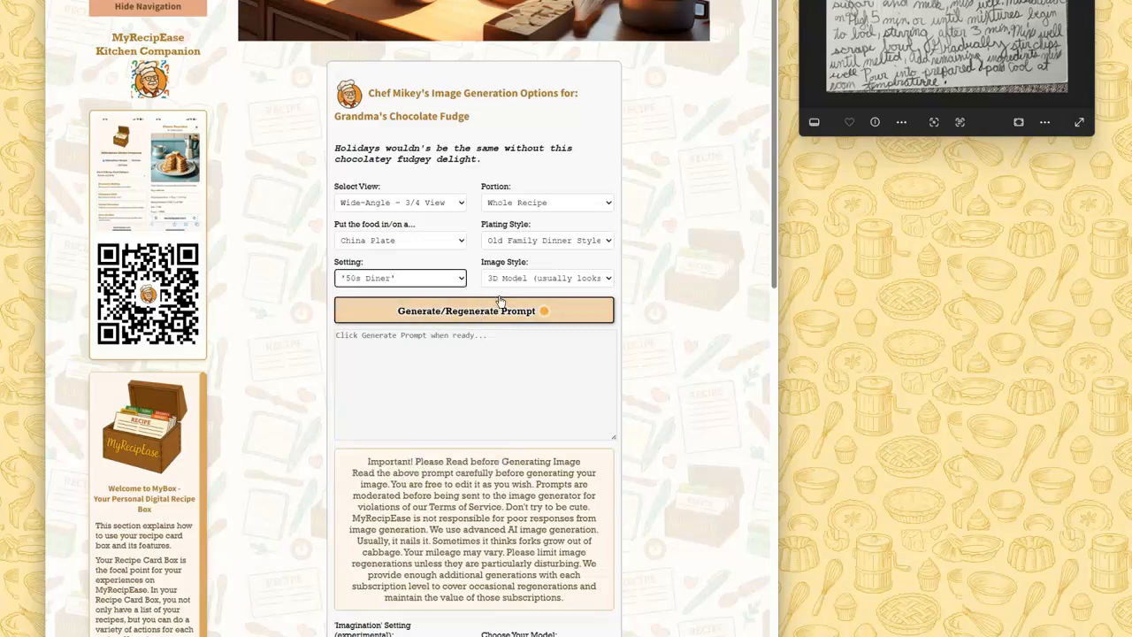
- Generate the image prompt and insert "pieces of" before "Grandma's Chocolate Fudge" in its text
click(461, 315)
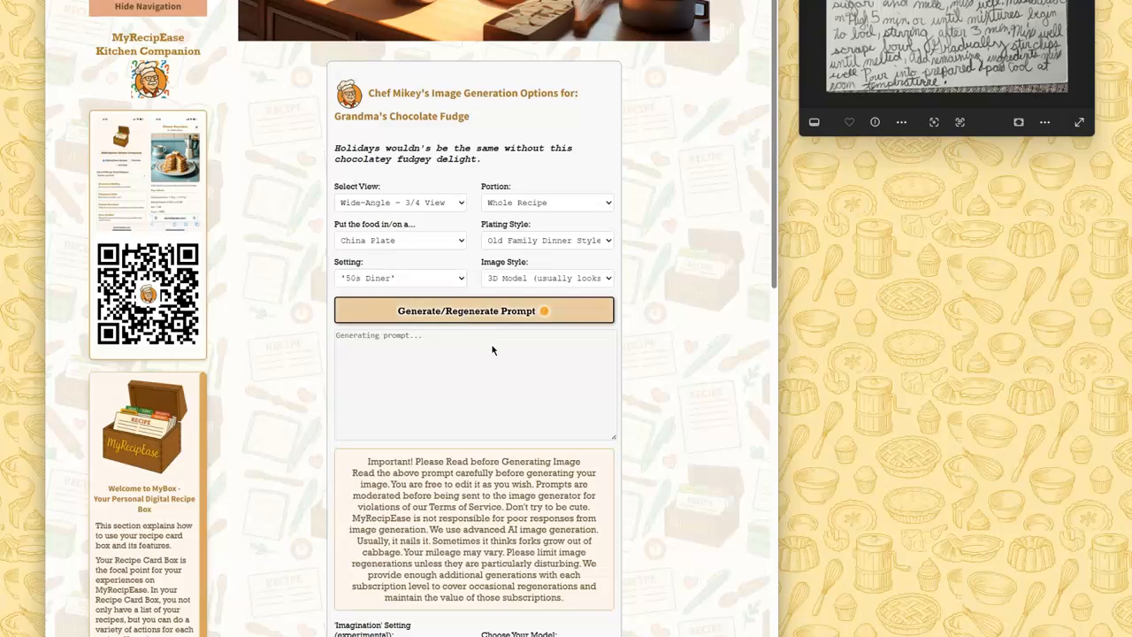
scroll(716, 323, down, 2)
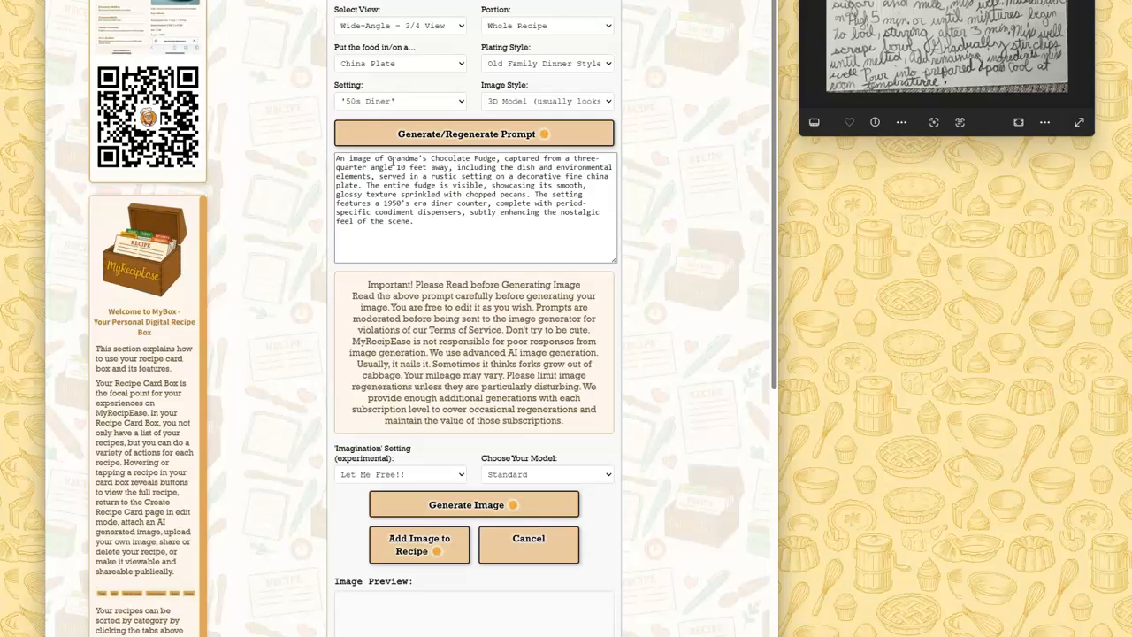
click(385, 158)
text(peices )
text(a)
key(BackSpace)
key(BackSpace)
key(BackSpace)
key(BackSpace)
key(BackSpace)
key(BackSpace)
key(BackSpace)
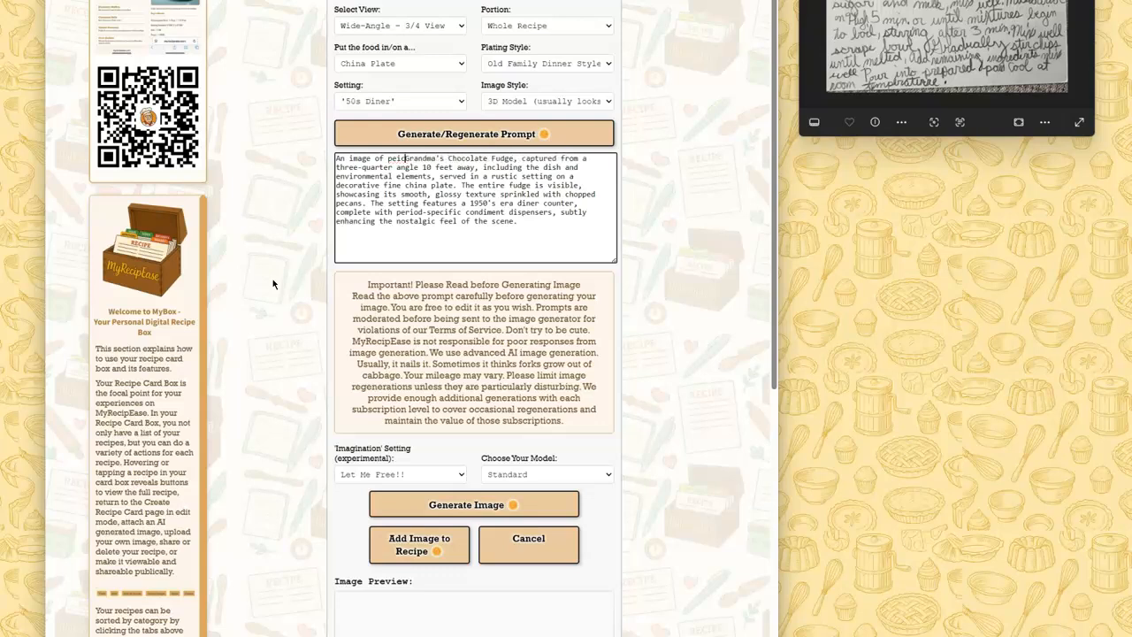
text(ieces of)
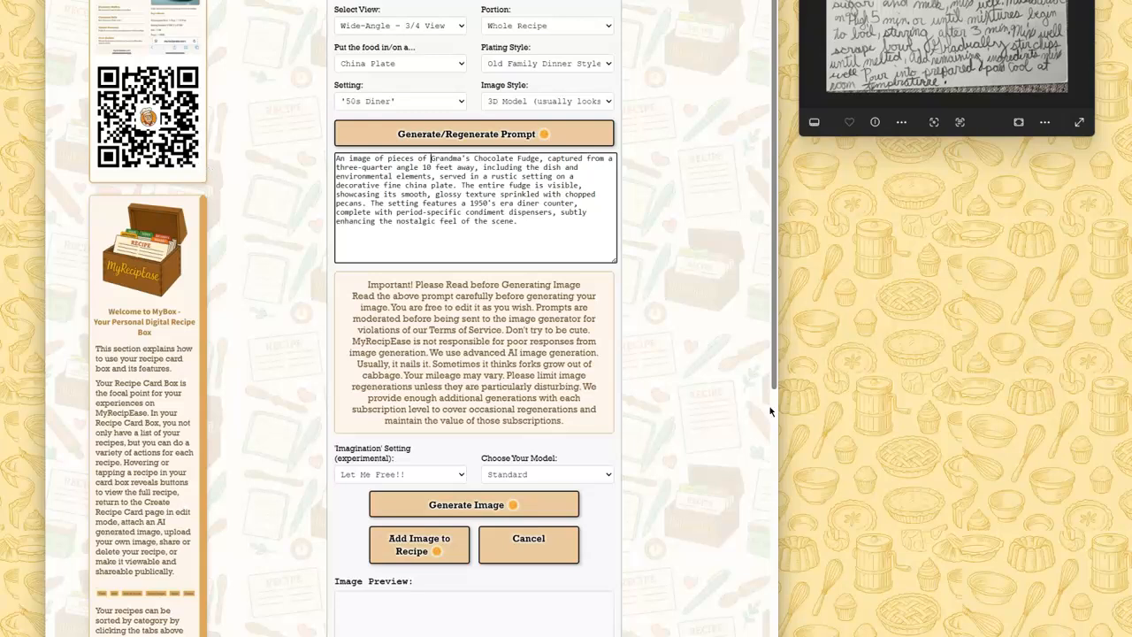
- Generate the fudge image with the Imagination setting at Gimme SOME License and the Ultra model
scroll(663, 253, down, 4)
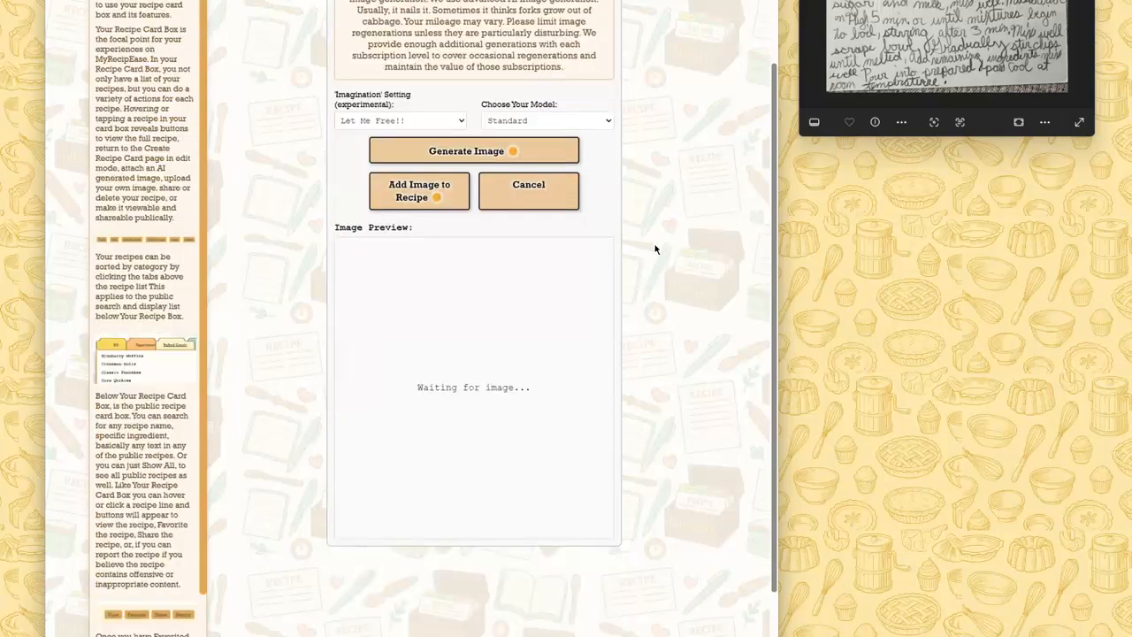
click(414, 120)
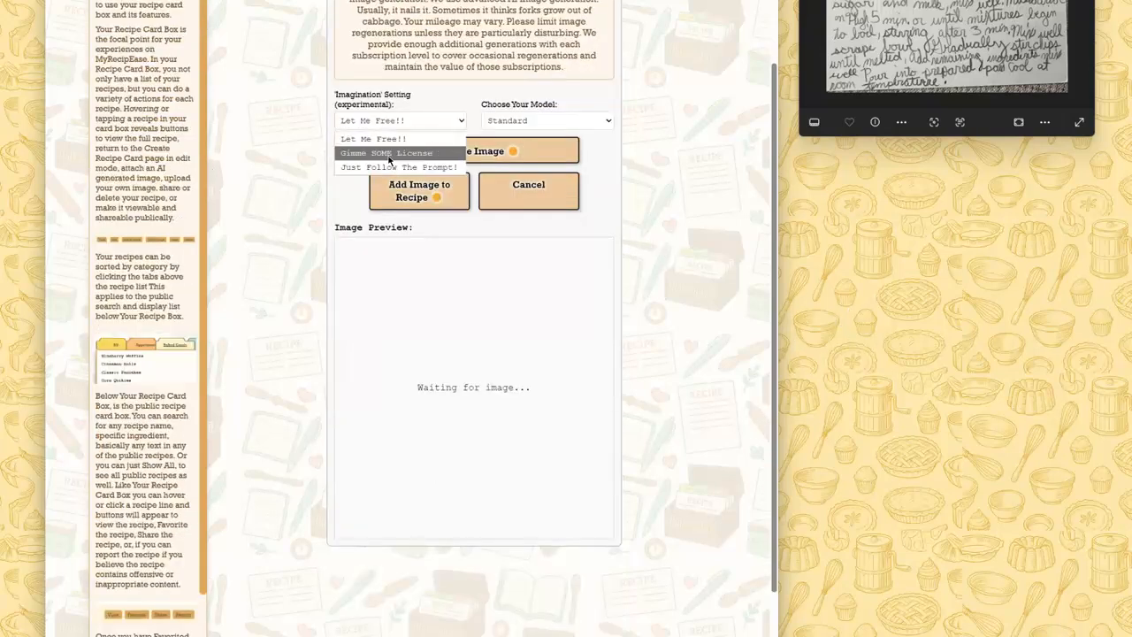
click(388, 156)
click(566, 120)
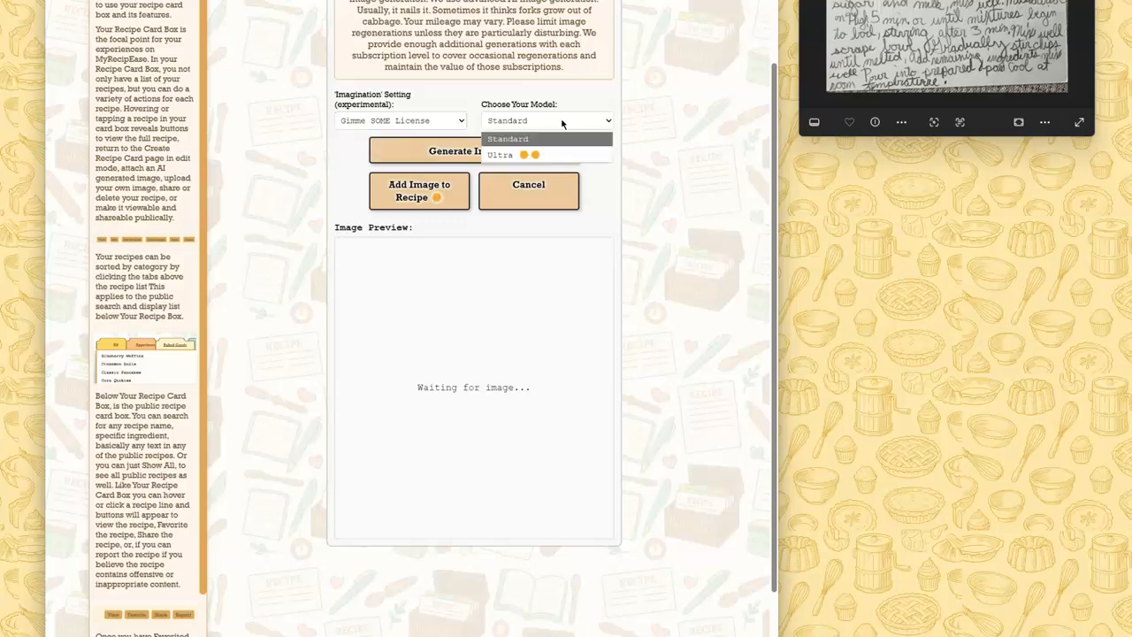
click(555, 155)
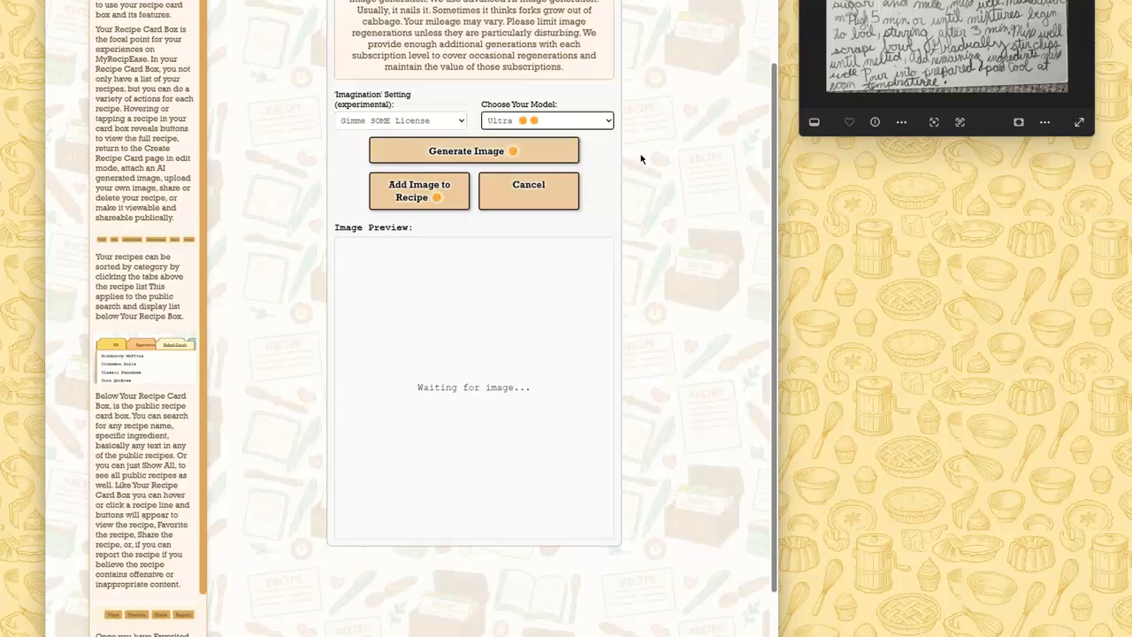
click(531, 152)
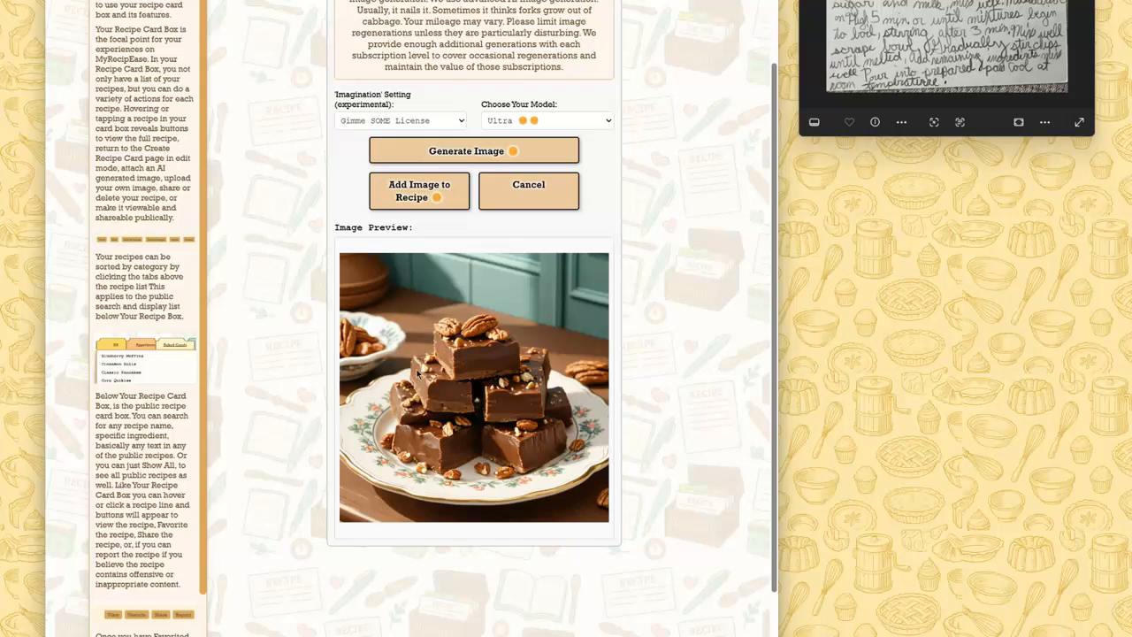
- Add the generated fudge image to the recipe and acknowledge the confirmation
click(427, 196)
click(411, 254)
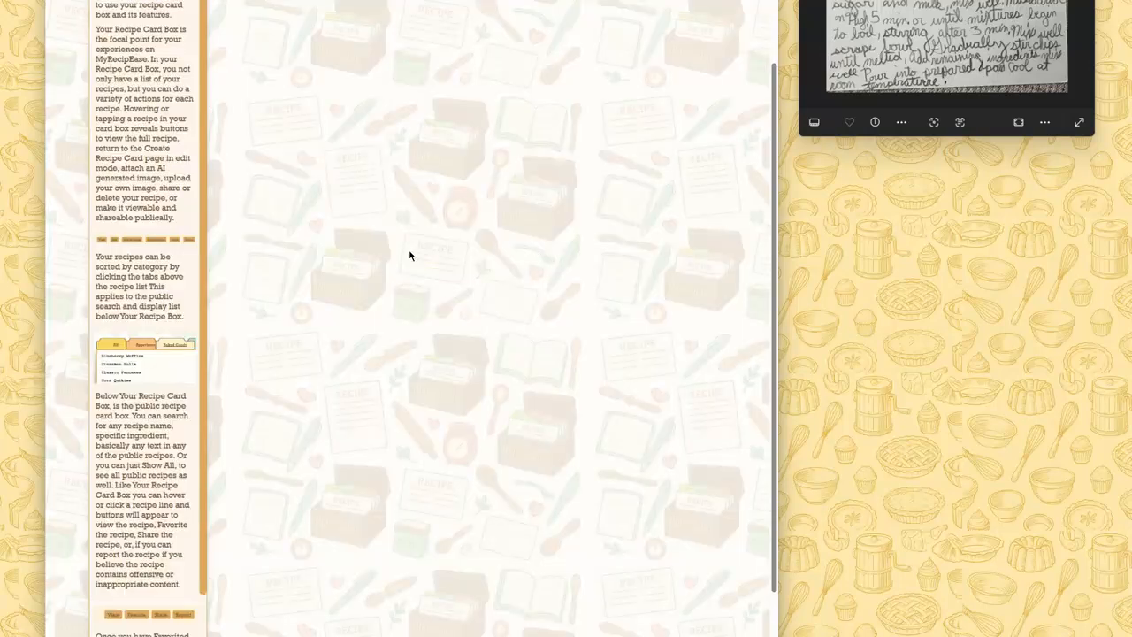
- View the Grandma's Chocolate Fudge card and check its new image, ingredients and instructions
mouse_move(429, 208)
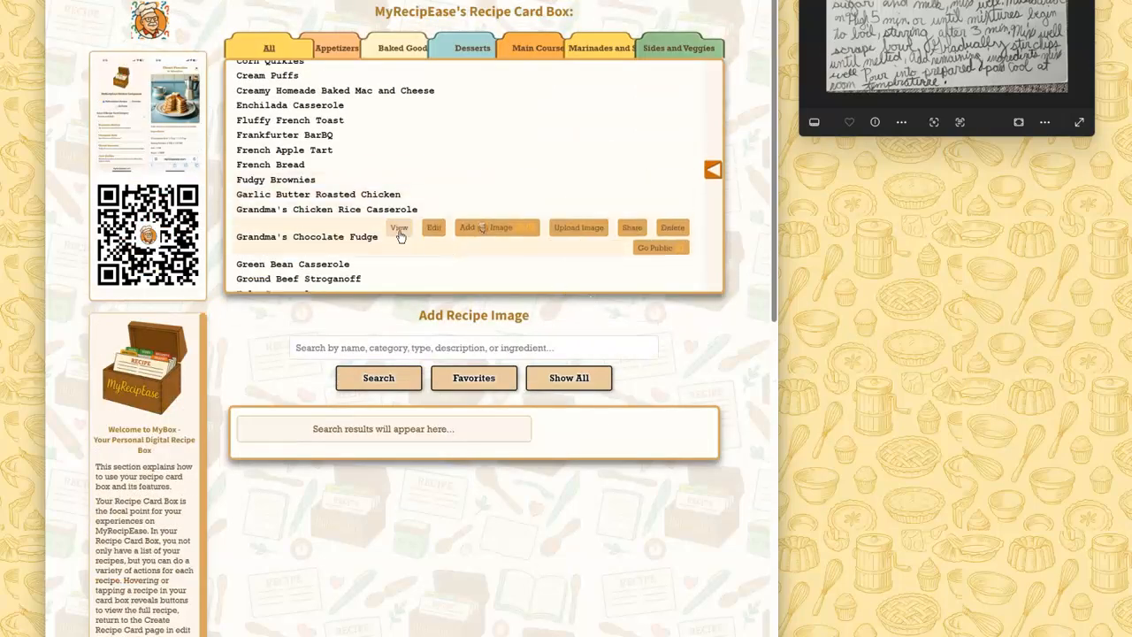
click(399, 230)
scroll(733, 287, down, 5)
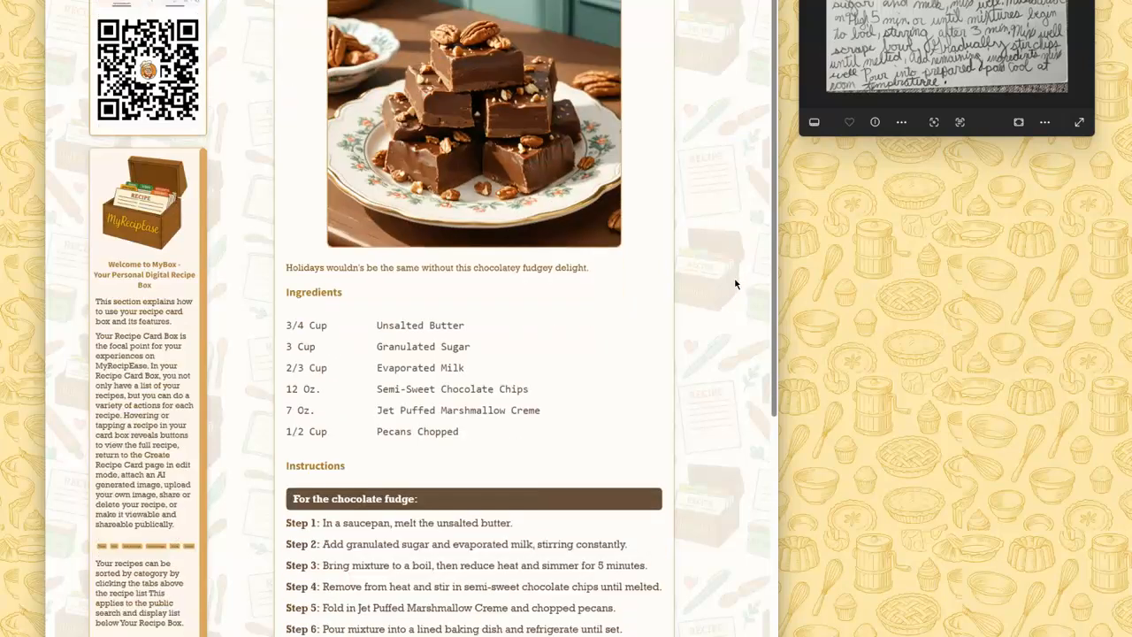
scroll(730, 284, up, 4)
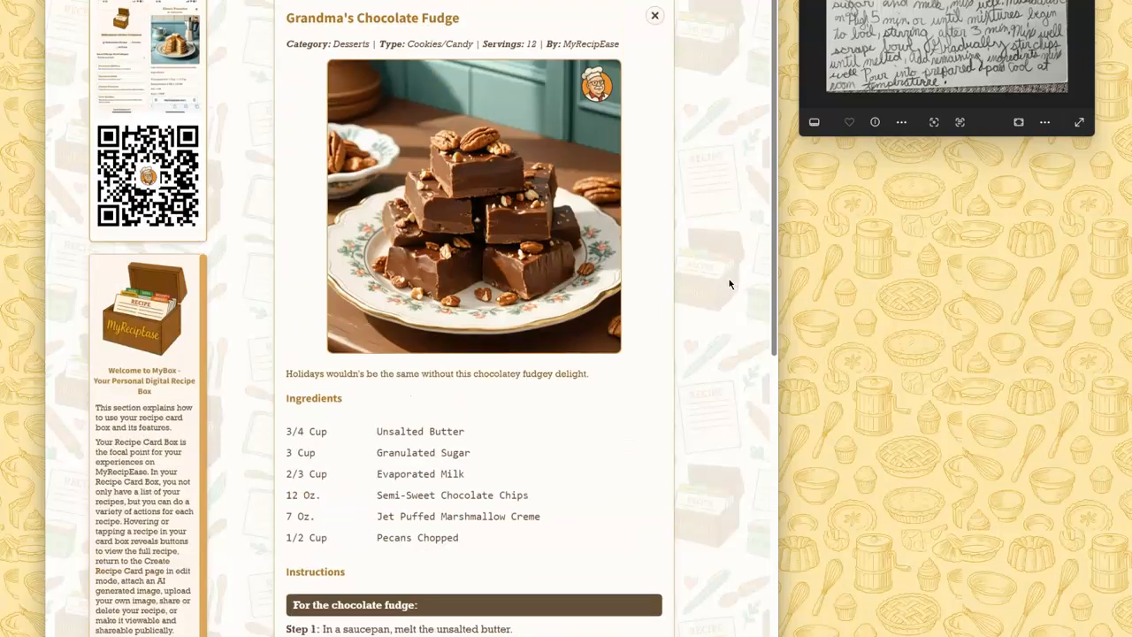
scroll(728, 279, up, 2)
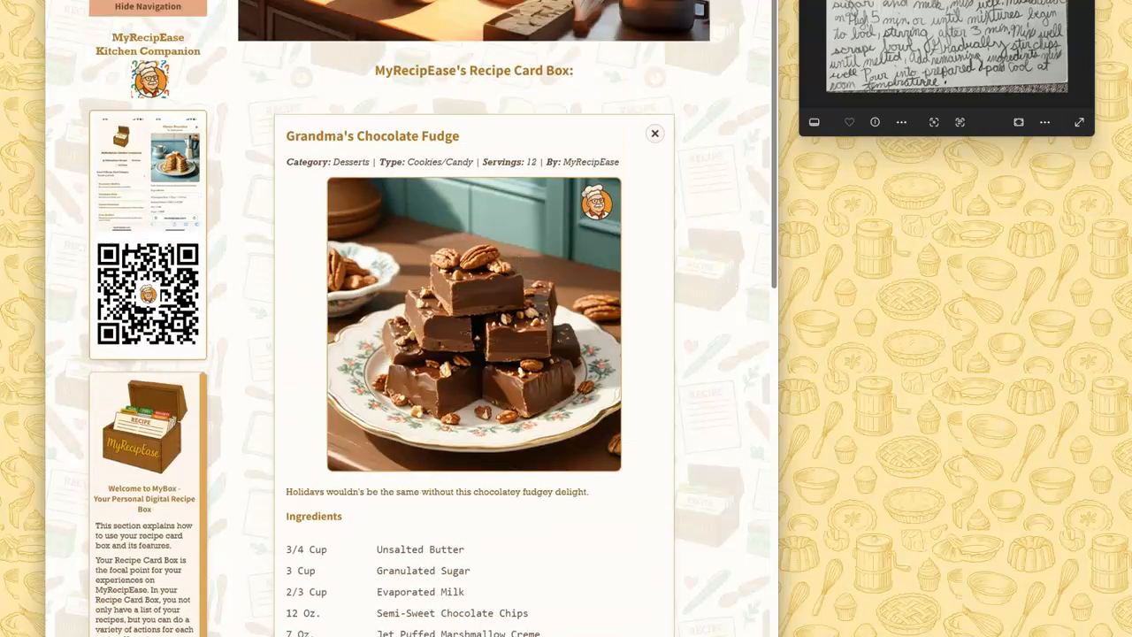